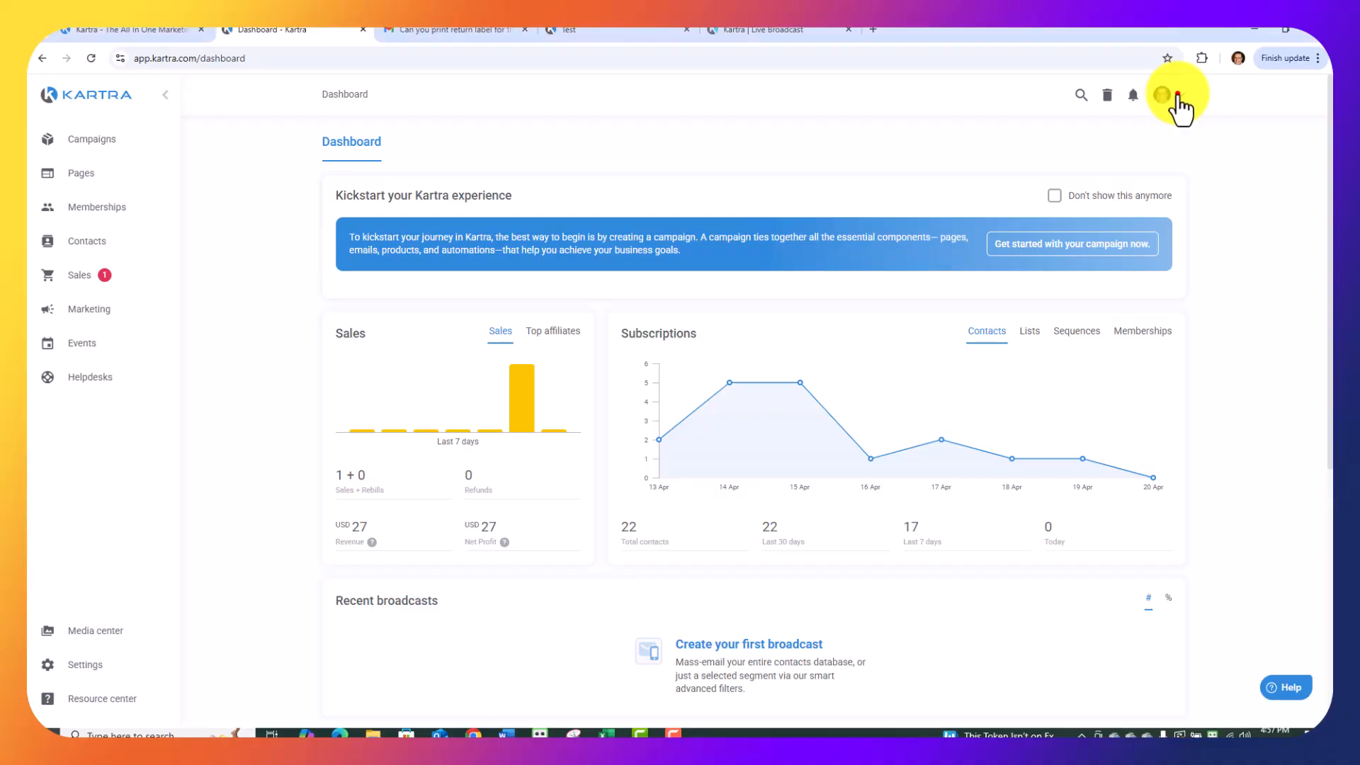
Return to the dashboard, then open the Test webinar from the Events webinars list for editing.
click(1170, 96)
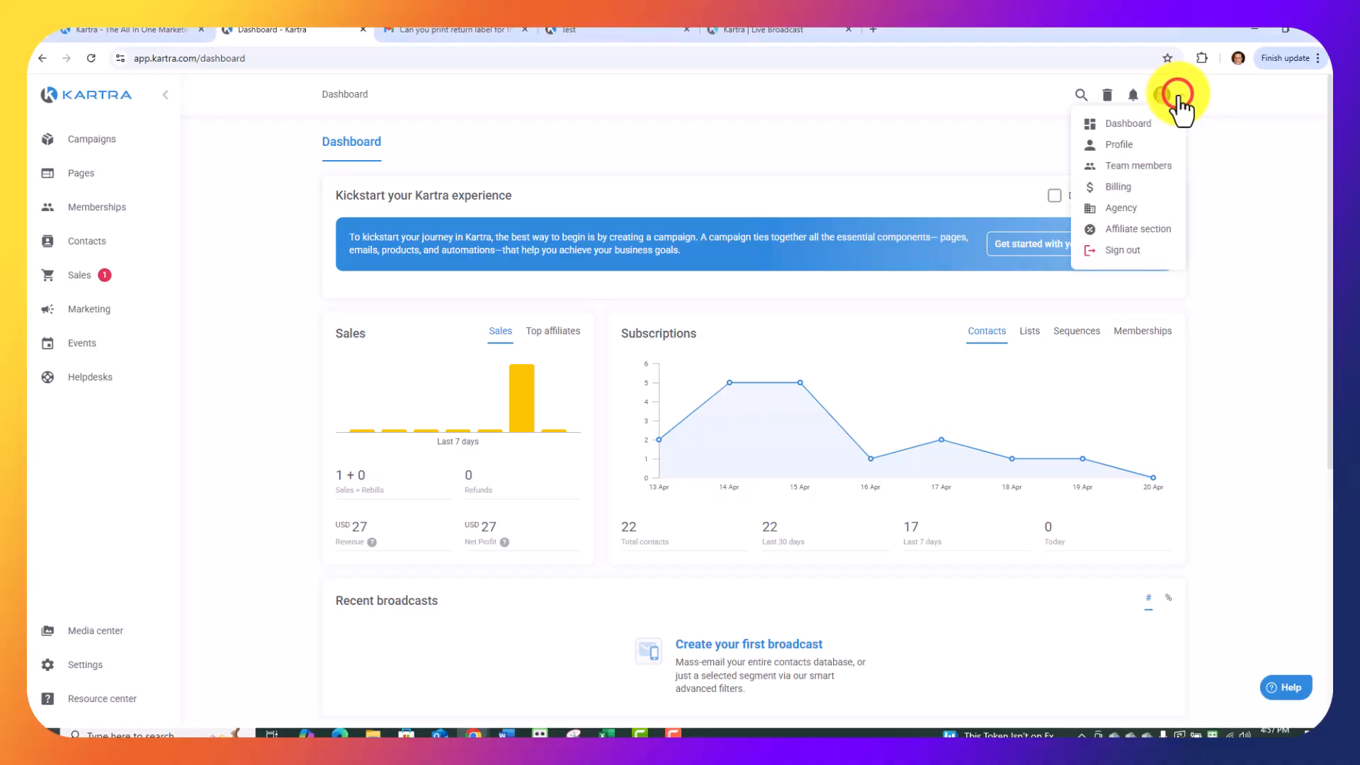
click(1132, 131)
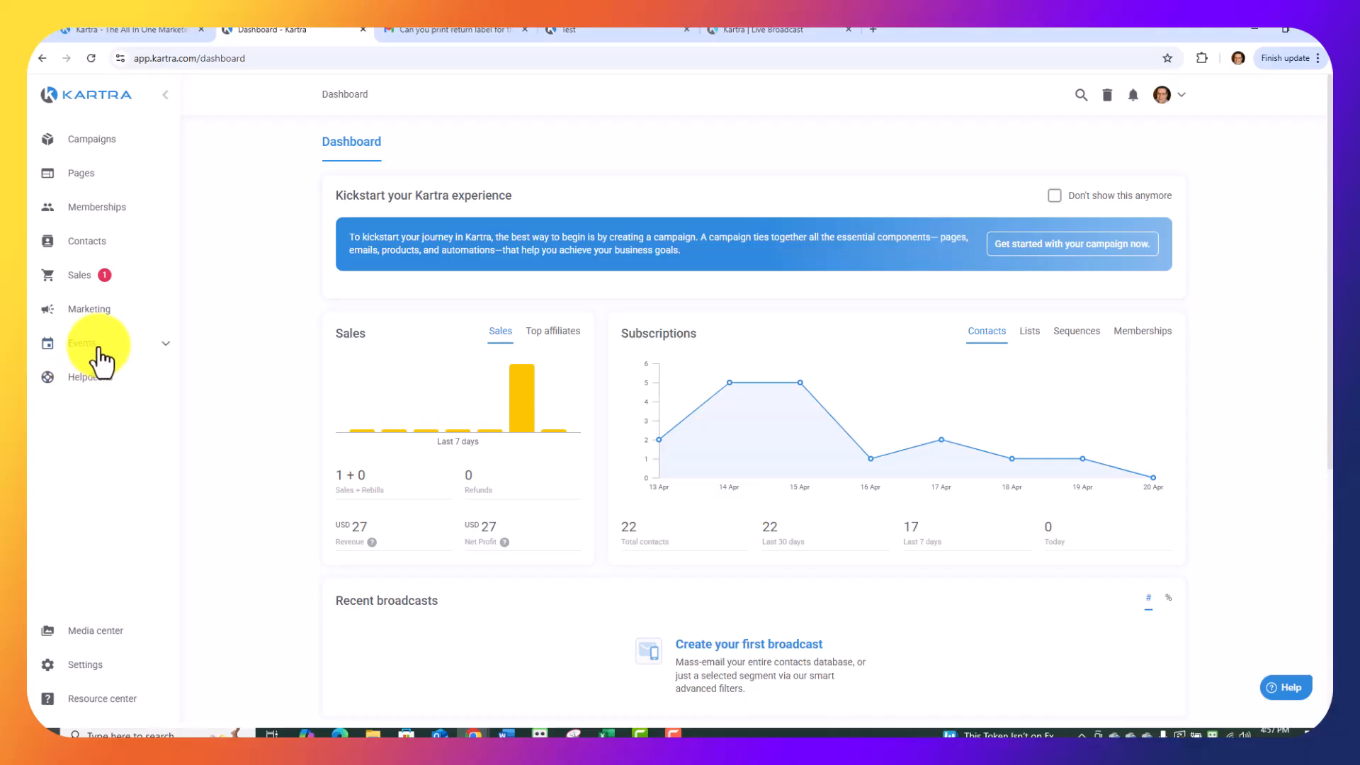
click(164, 341)
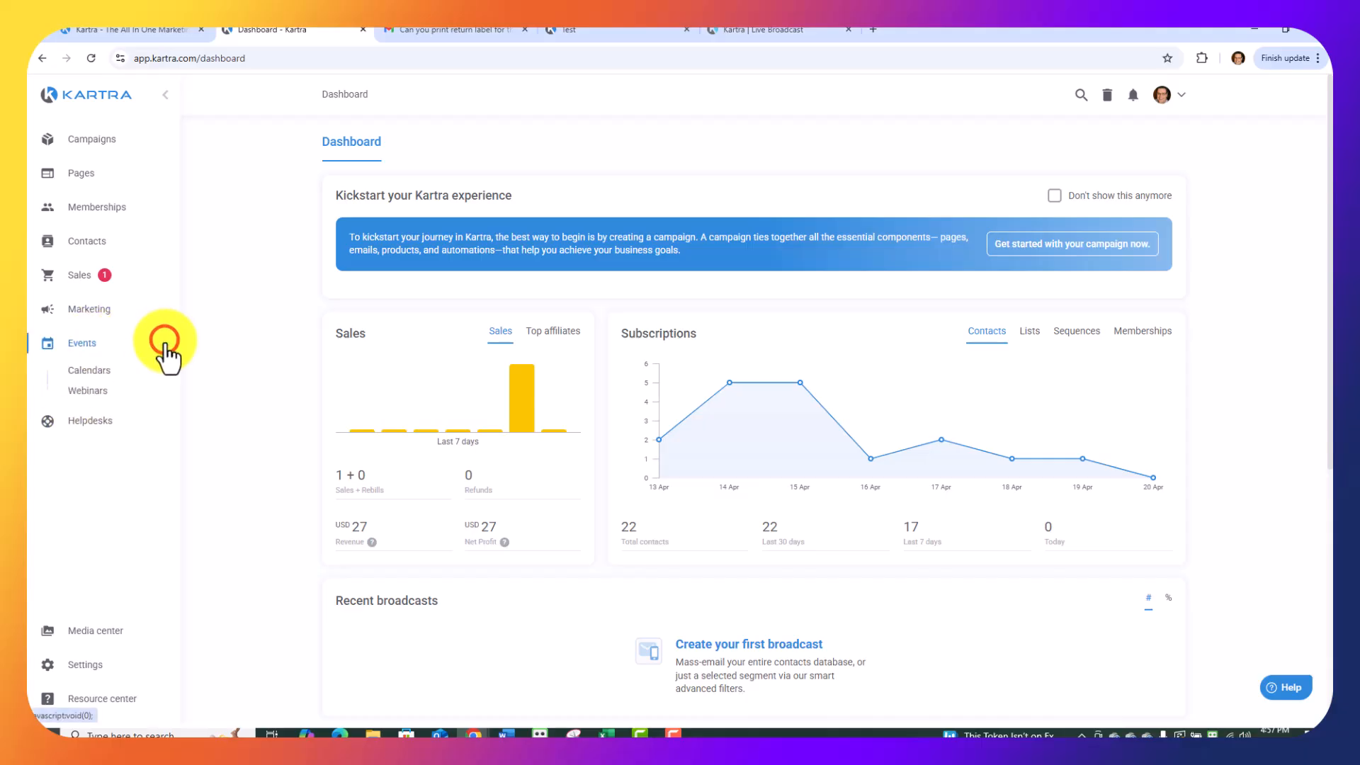
click(87, 392)
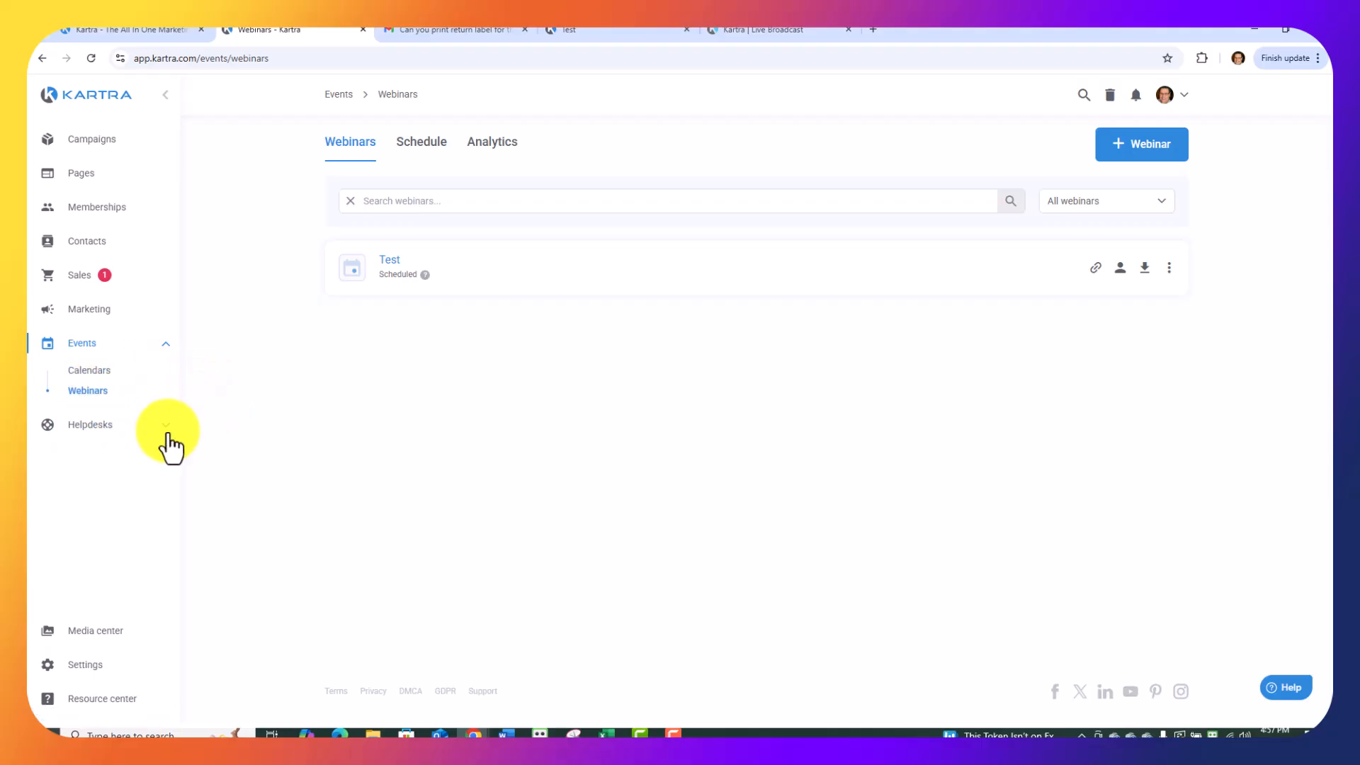
click(390, 261)
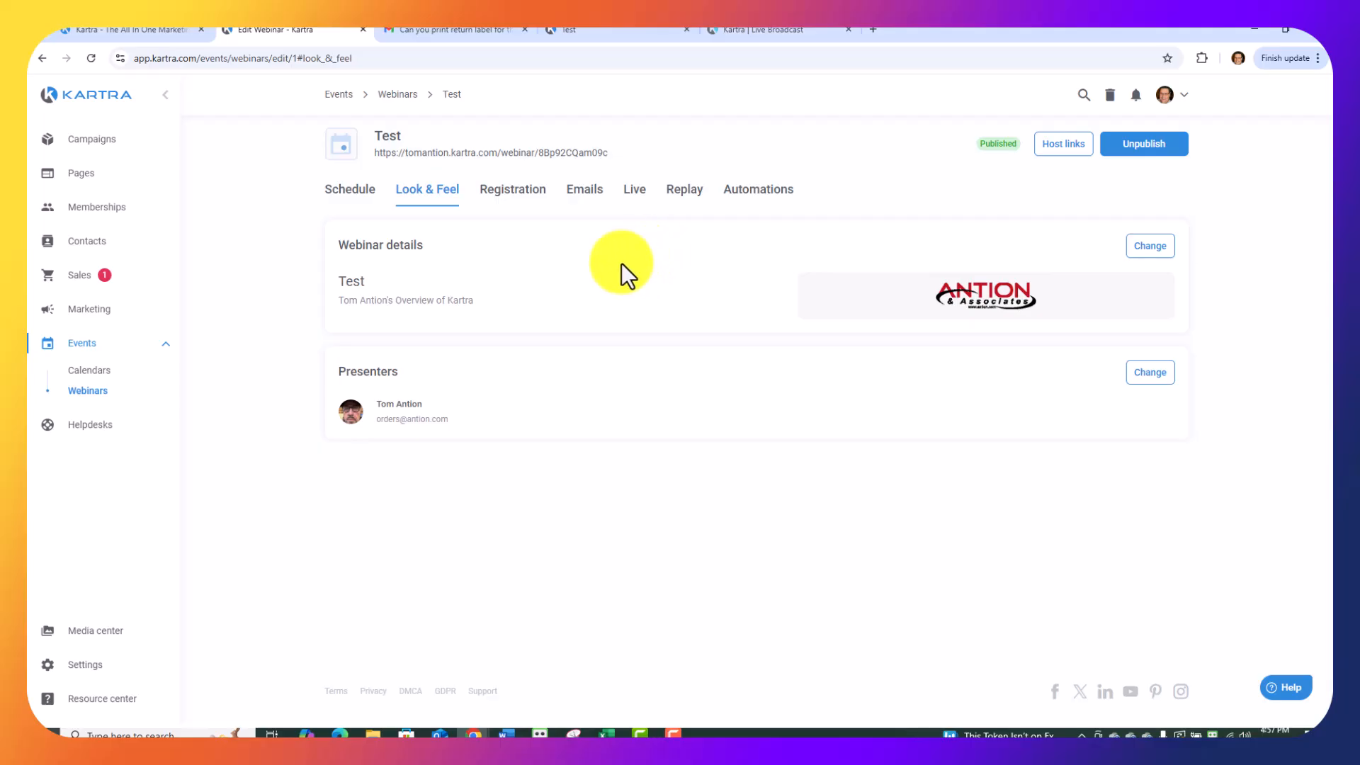
Review the webinar's schedule, trying Multiple sessions, and save it with One single session and users selecting their respective time zone.
click(350, 202)
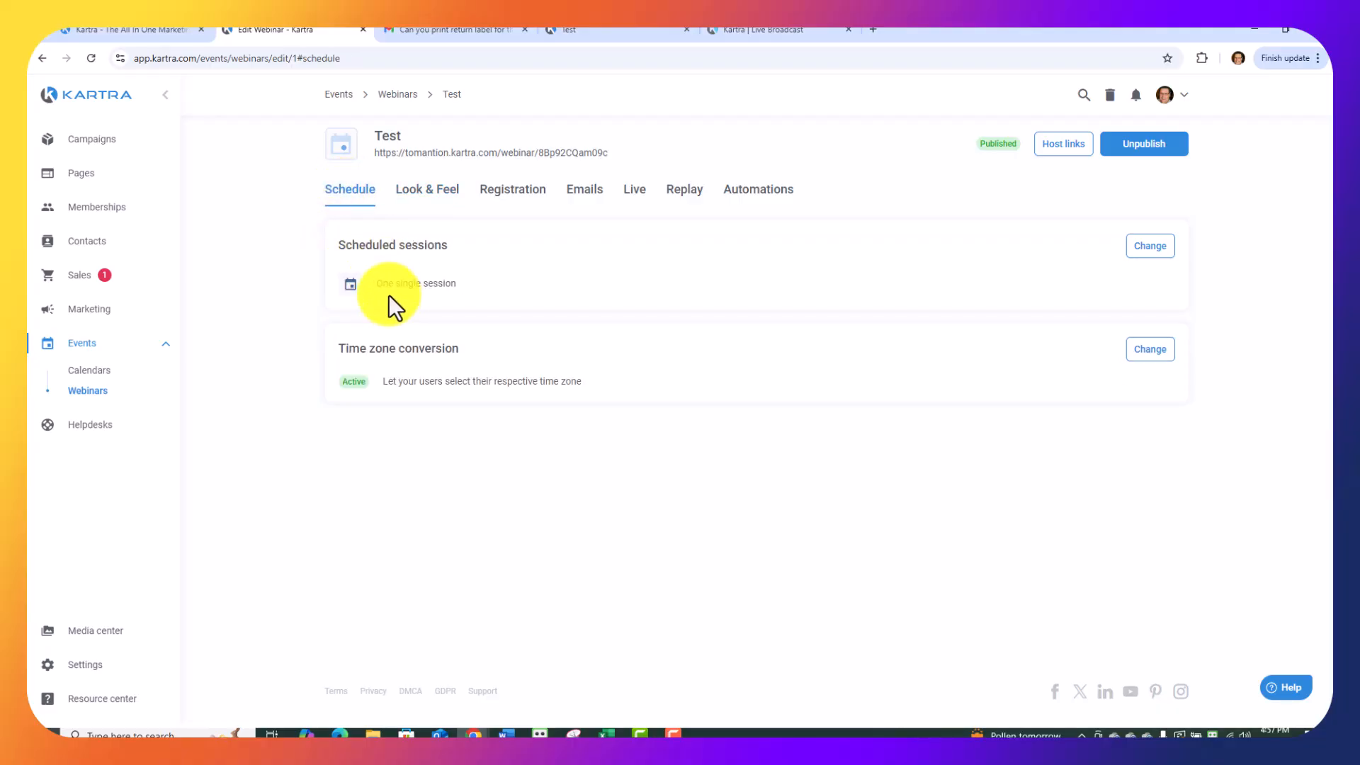
click(1156, 246)
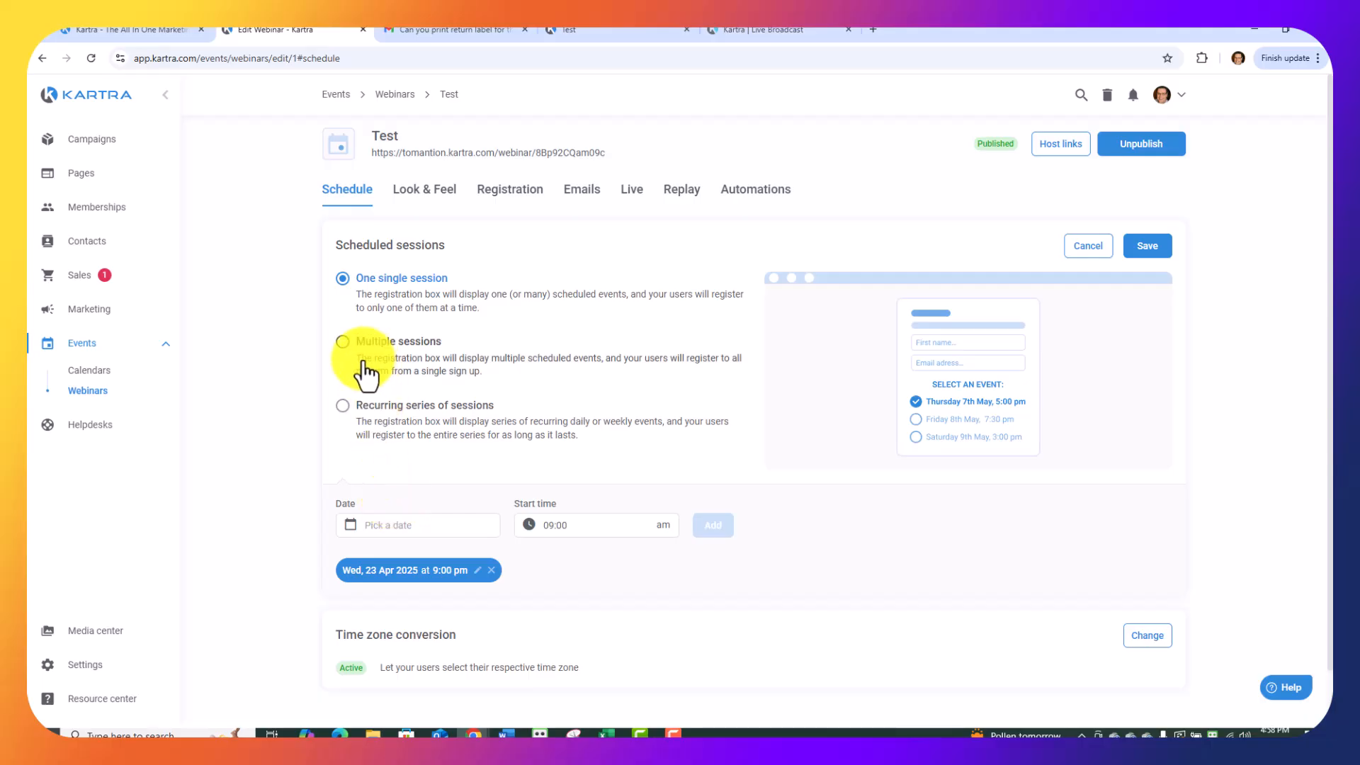
click(343, 345)
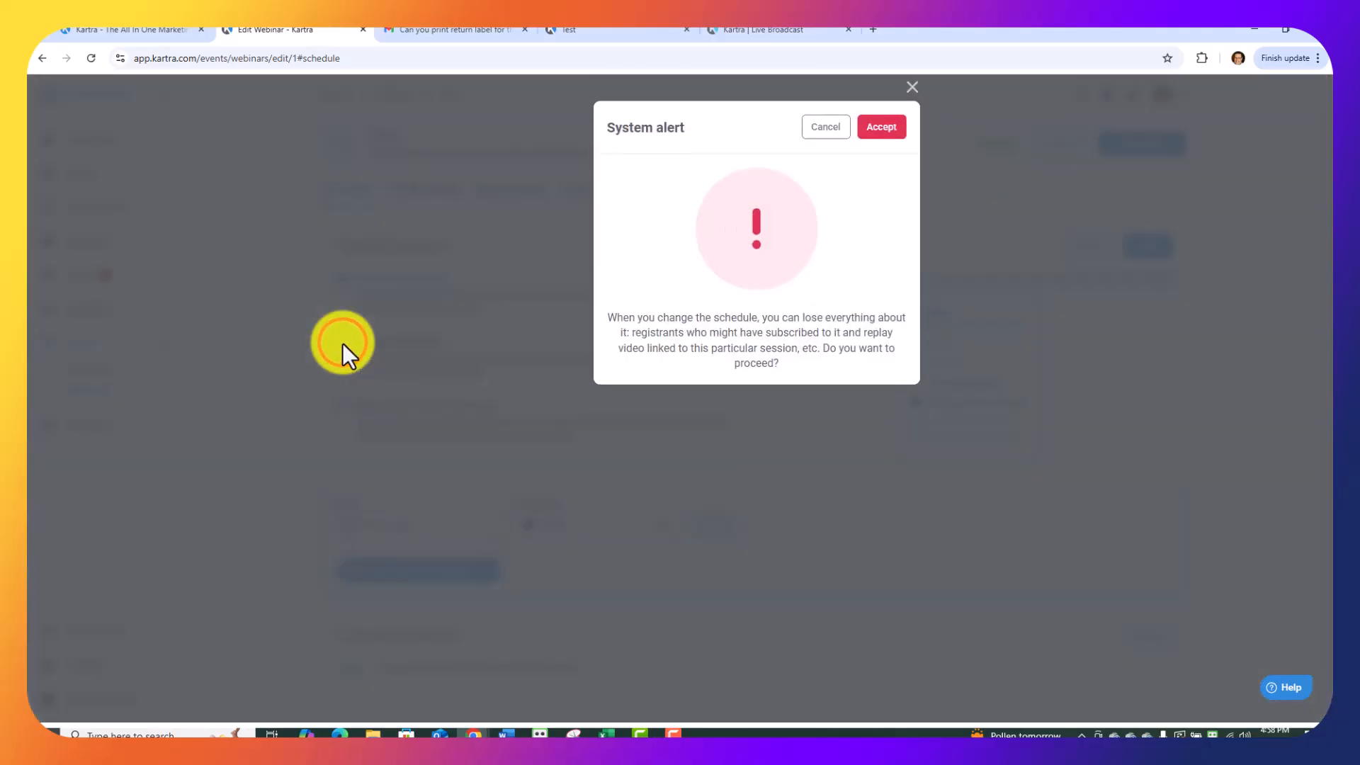
click(823, 128)
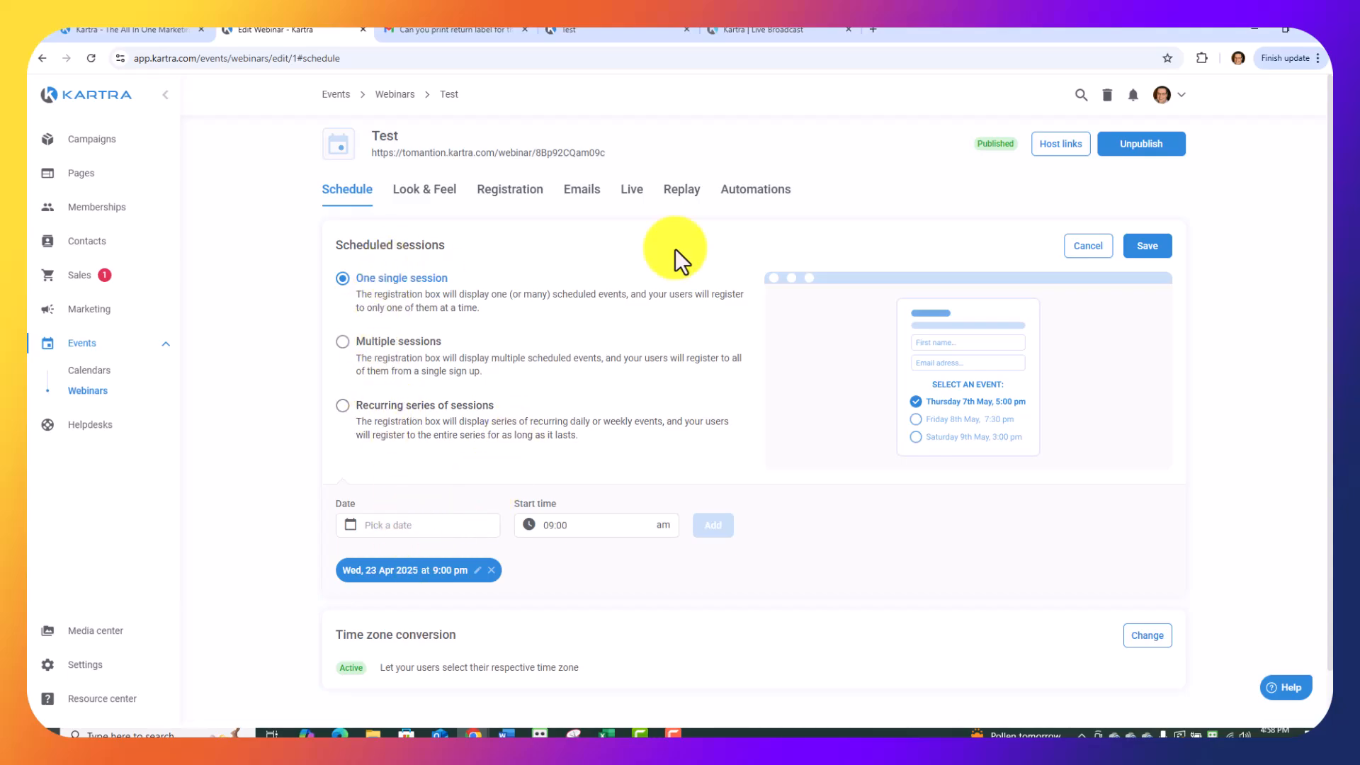
click(1148, 246)
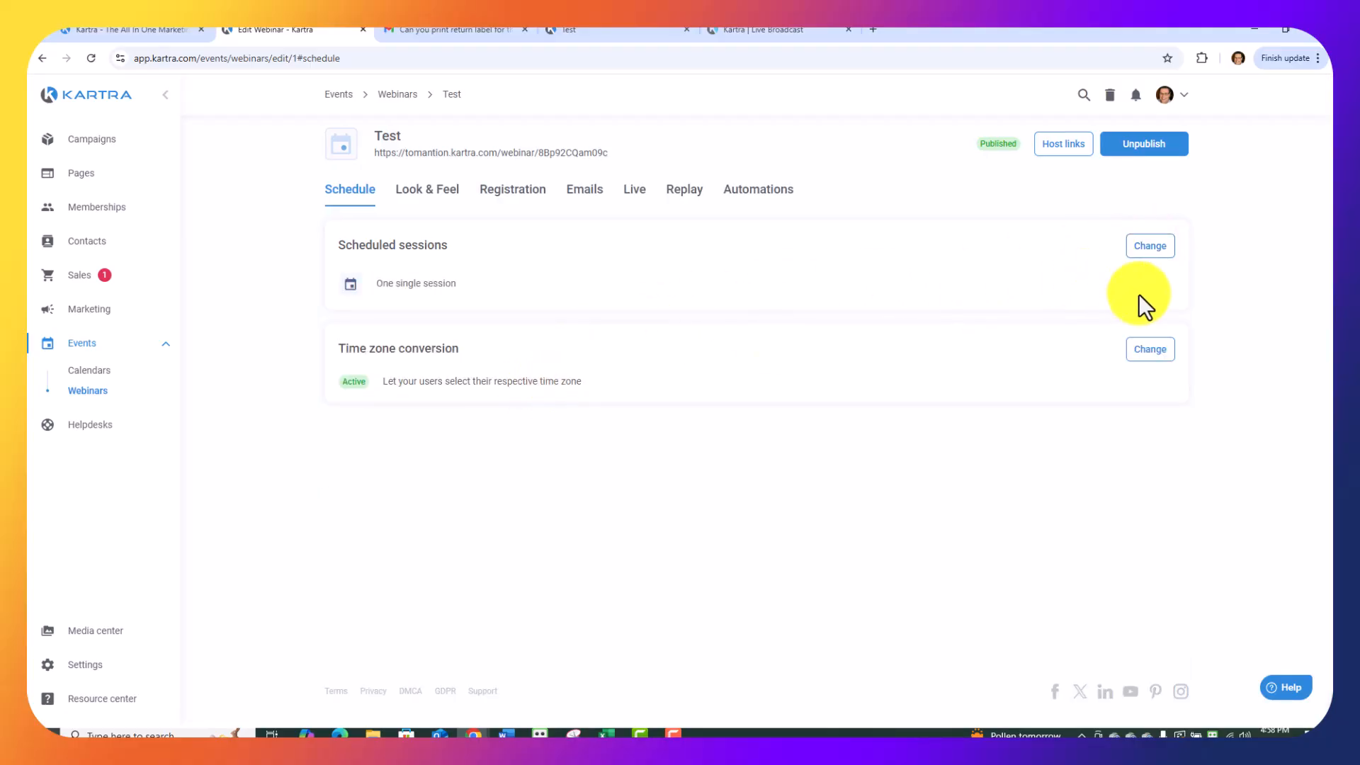
click(1158, 354)
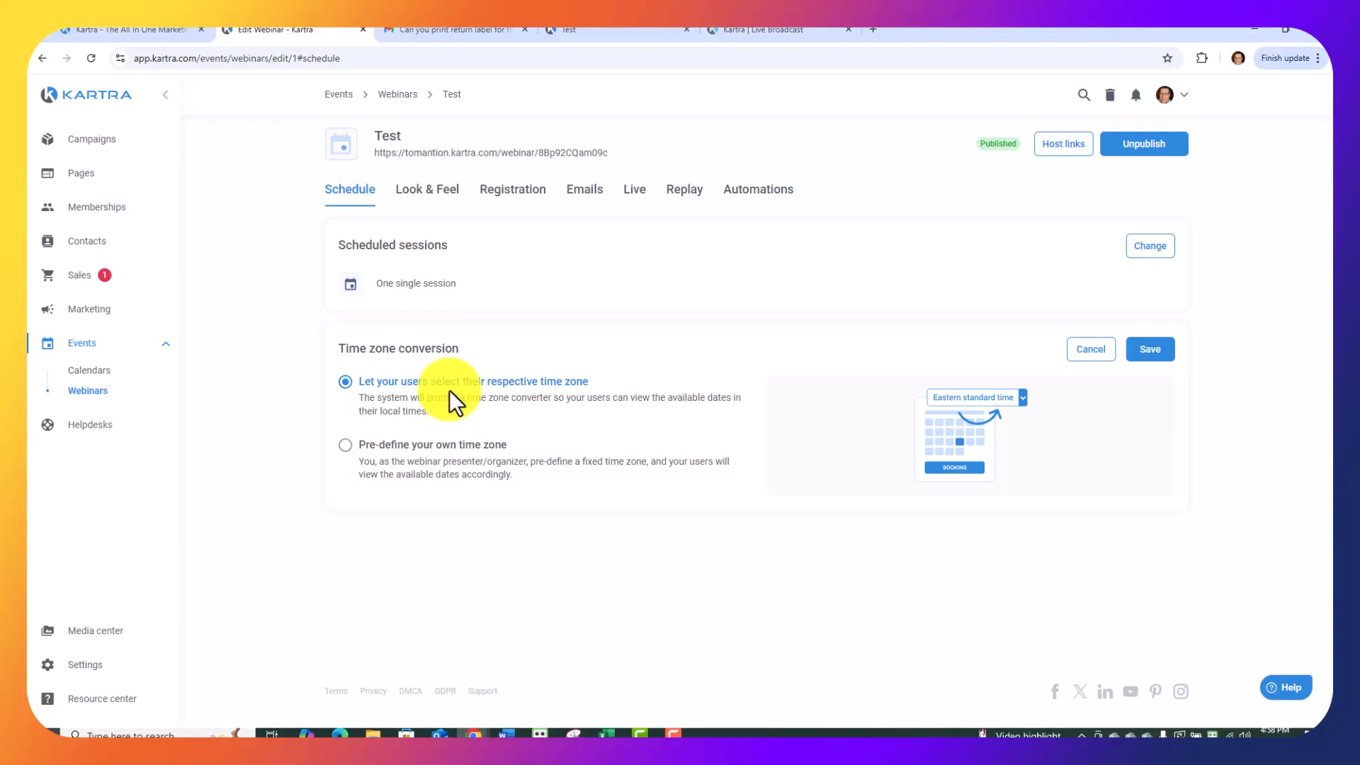
click(1149, 349)
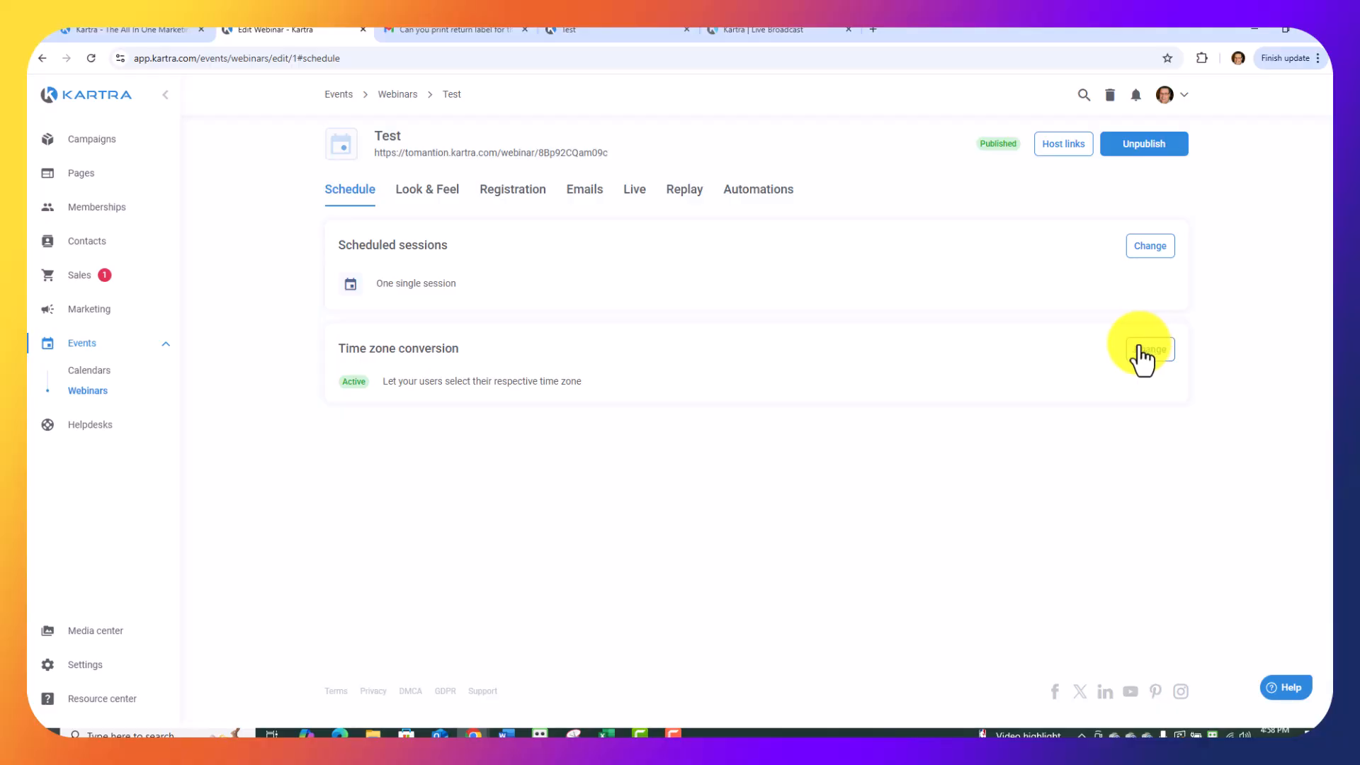
Review the webinar details and the presenters in the look and feel settings, saving each section as it is.
click(429, 195)
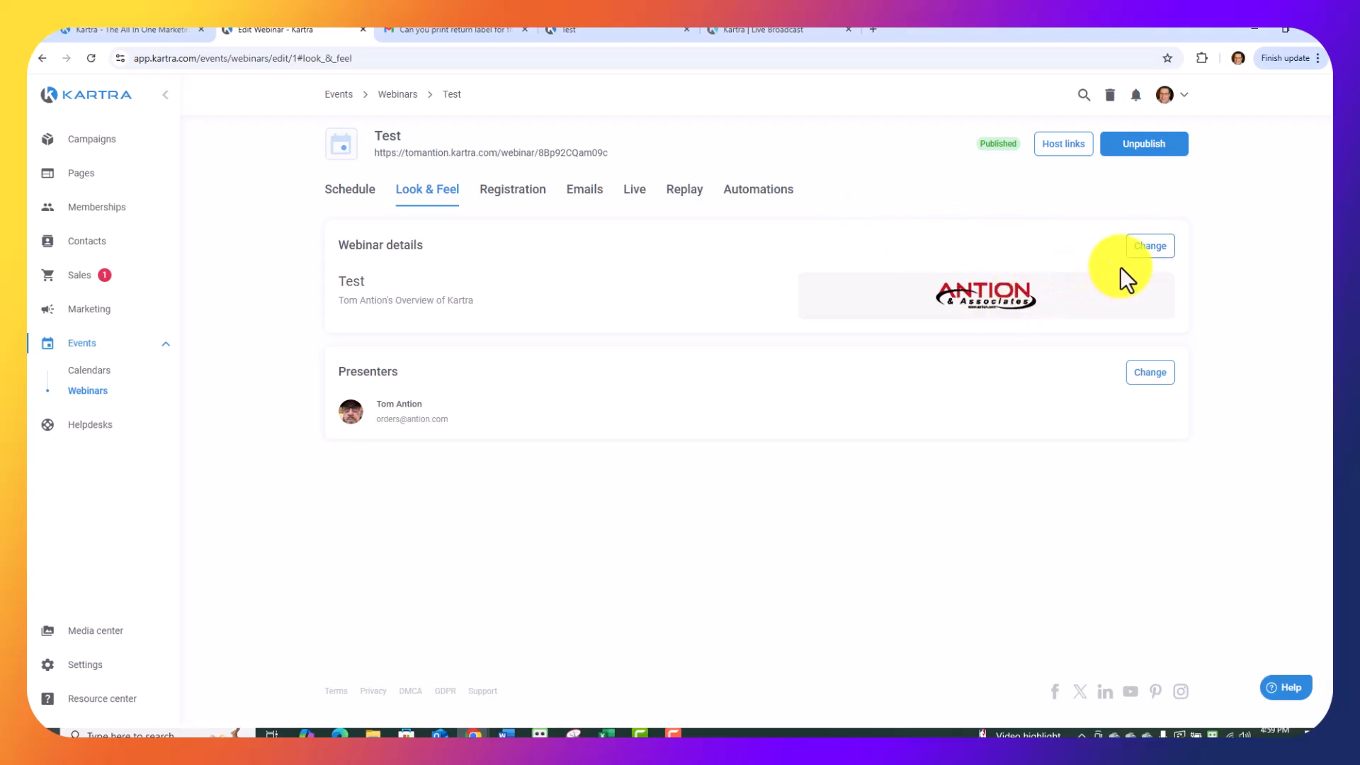
click(1150, 246)
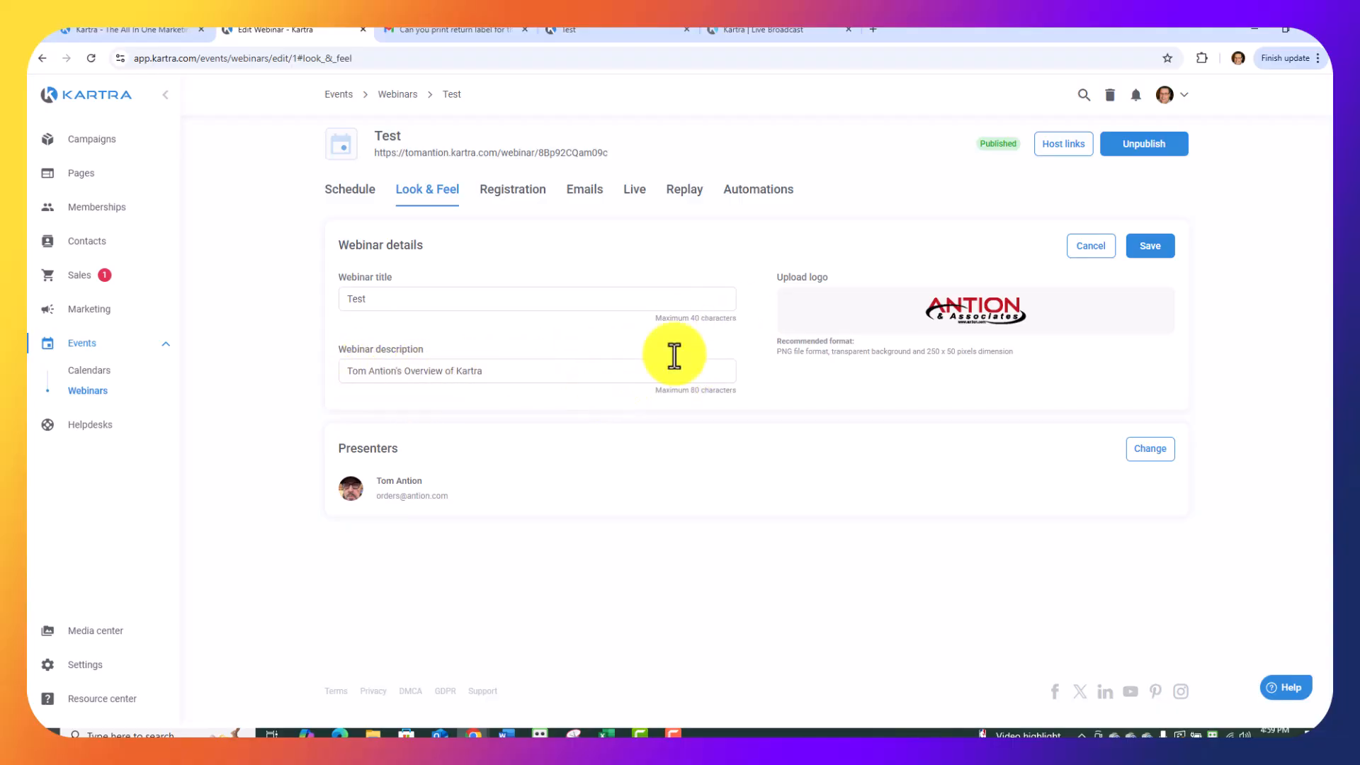
click(1152, 255)
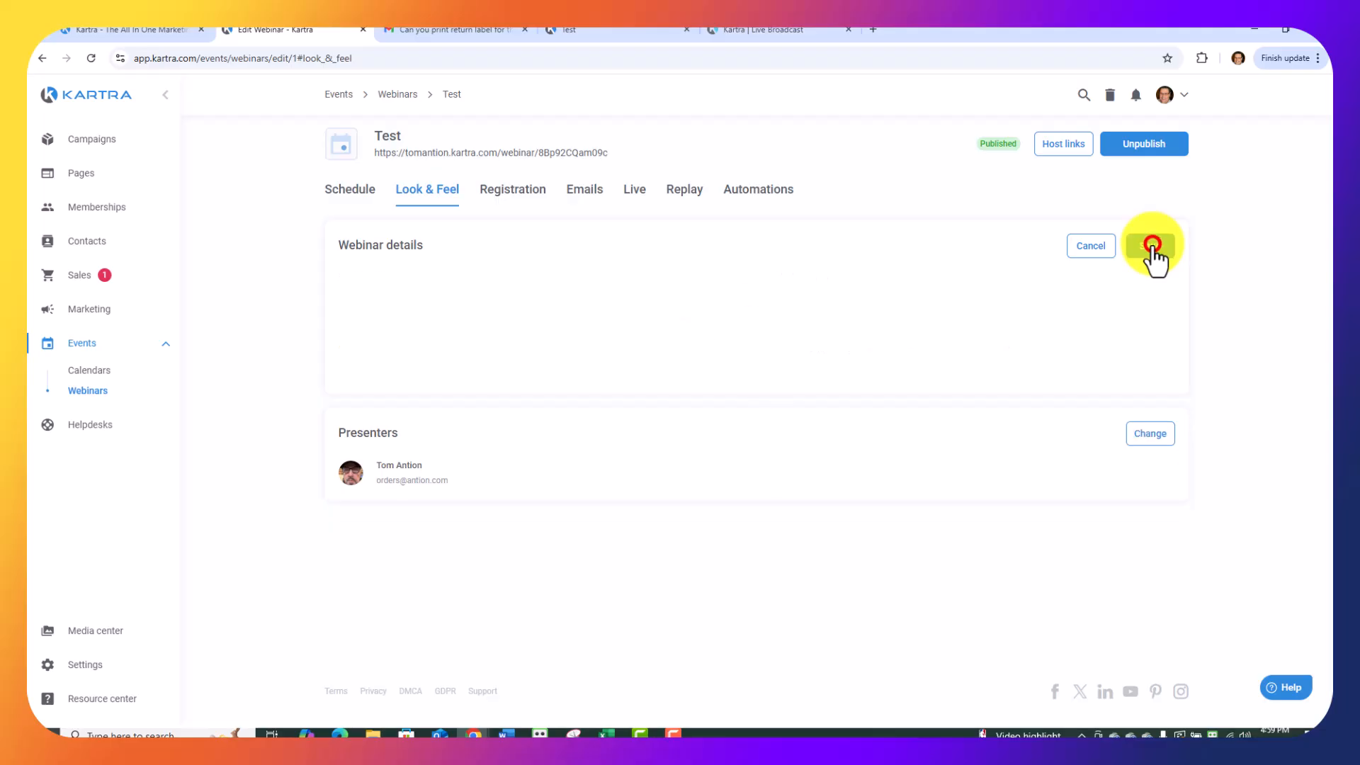
click(1143, 375)
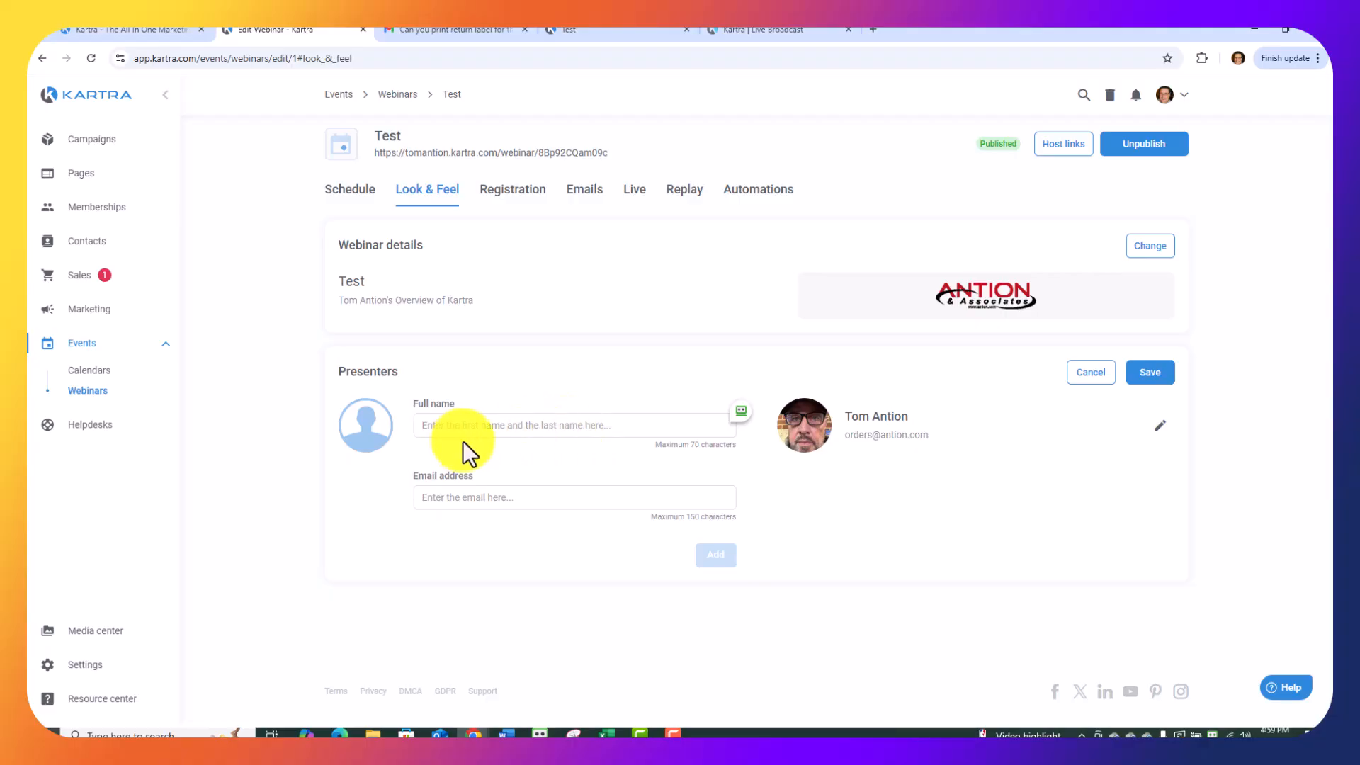
click(1148, 374)
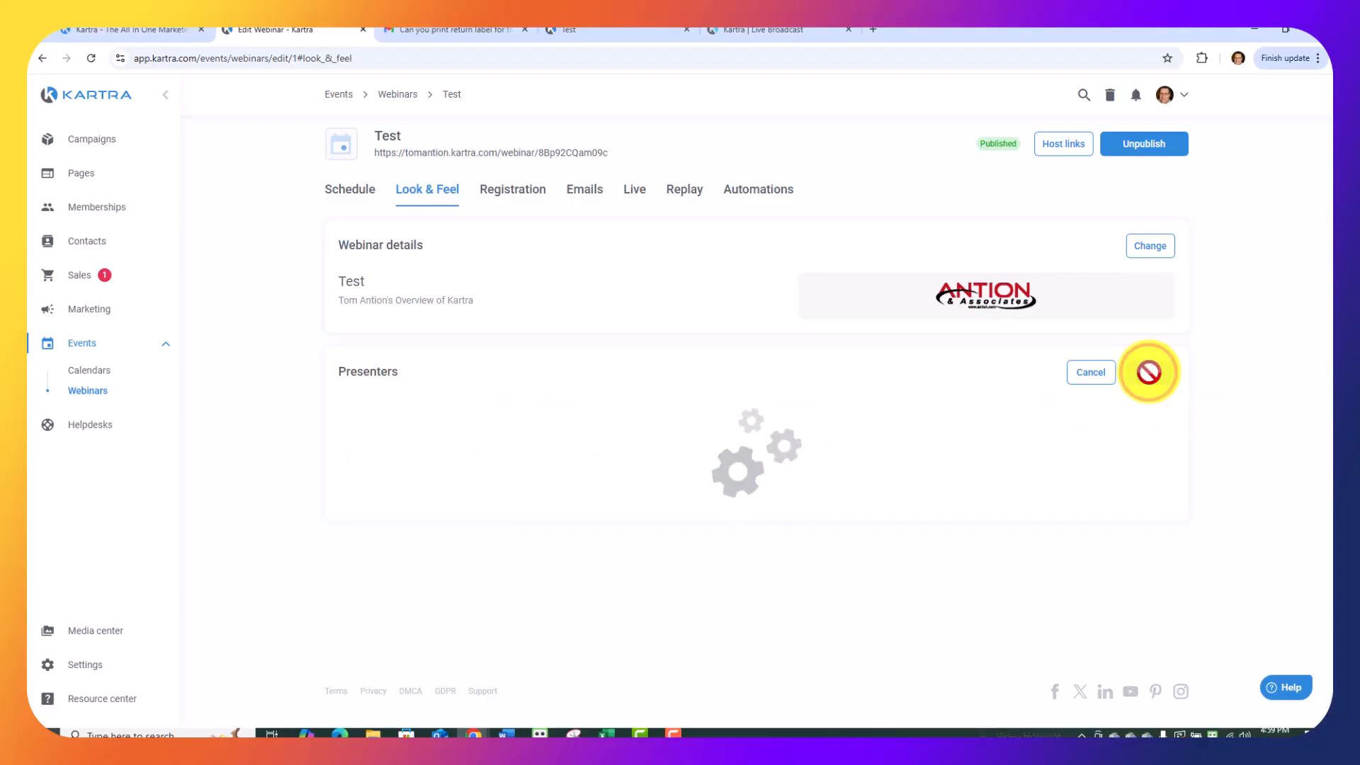
Examine the Paid registration option for the webinar, then set registration back to Free and save.
click(515, 199)
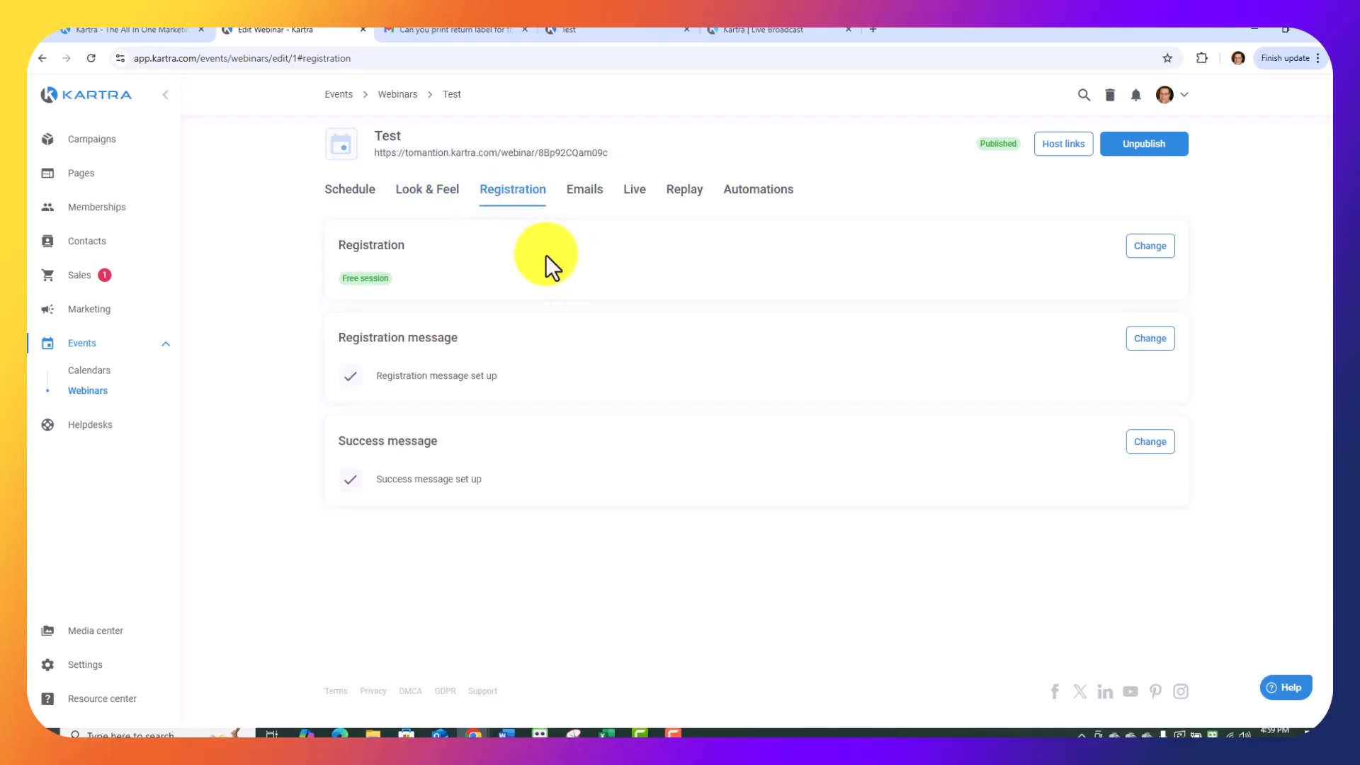
click(1149, 247)
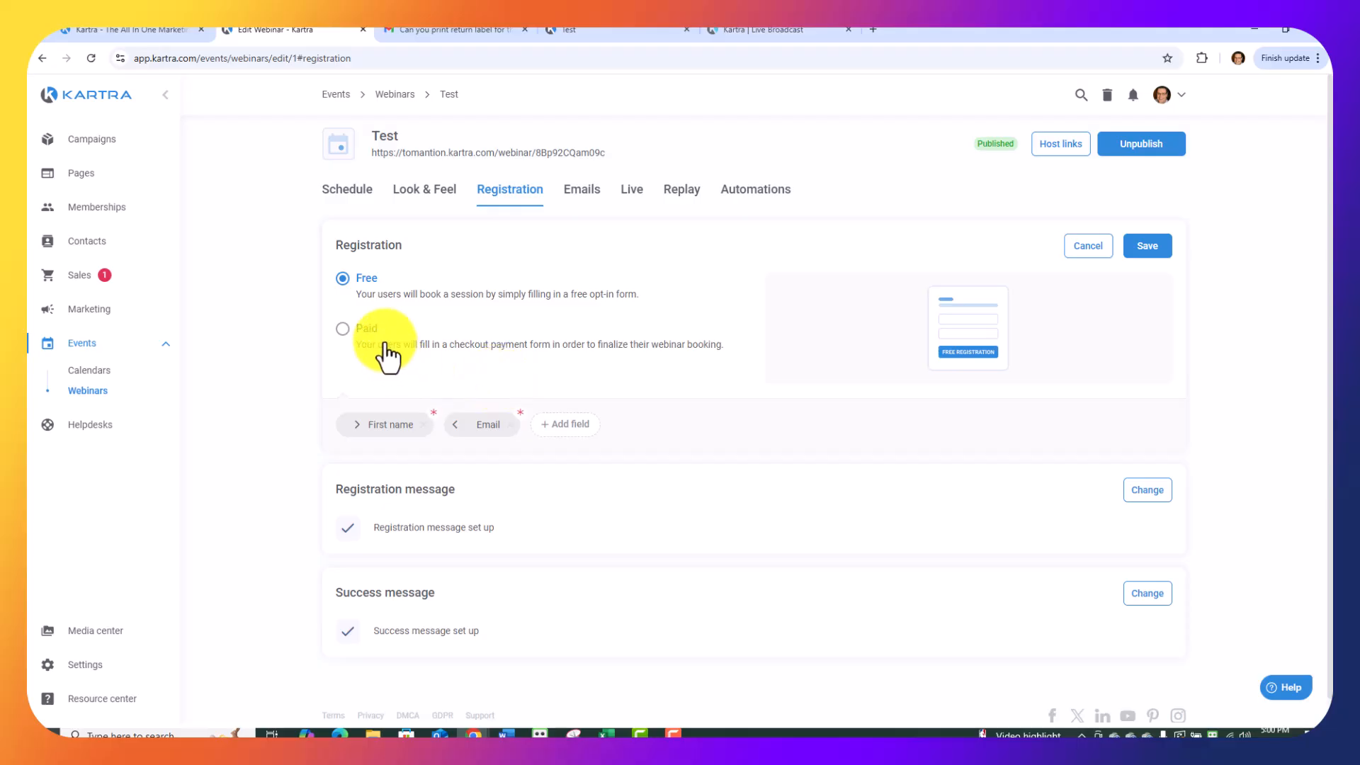
click(343, 330)
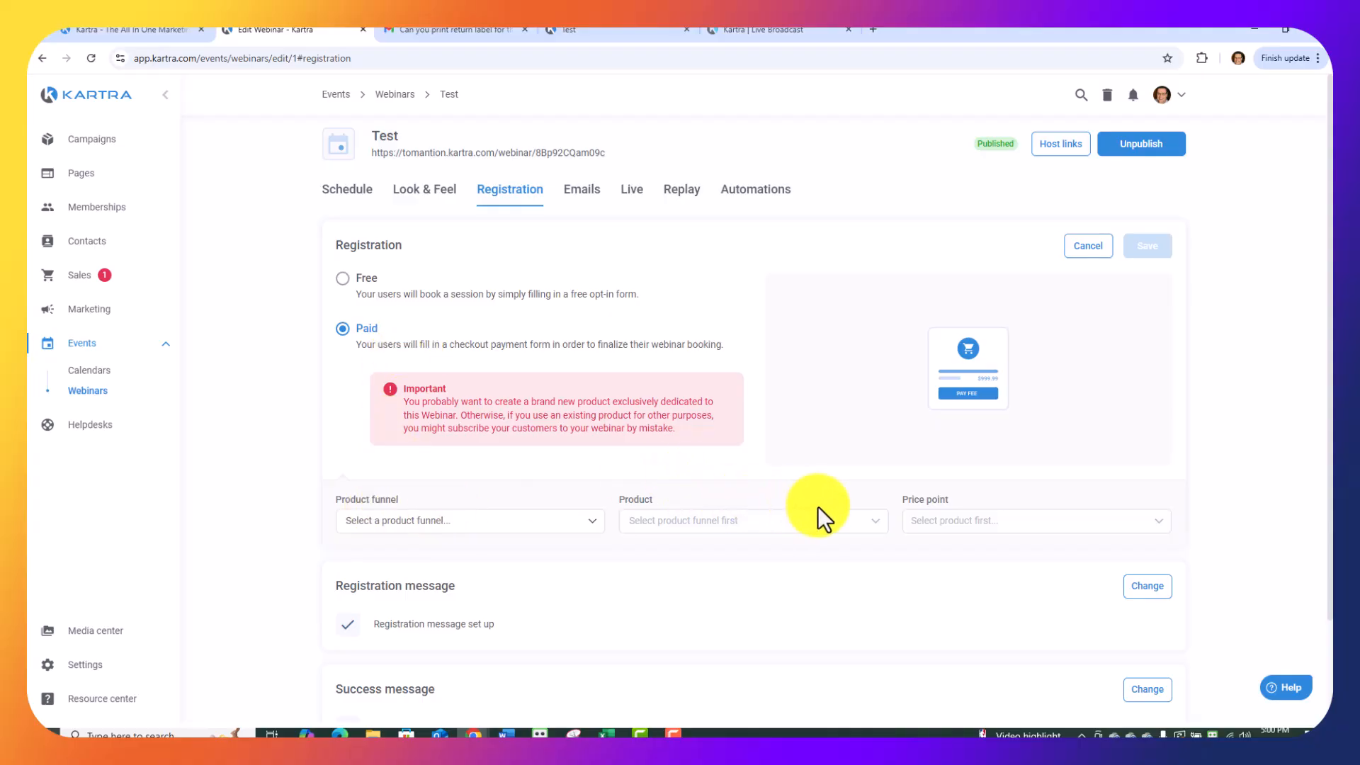
click(342, 278)
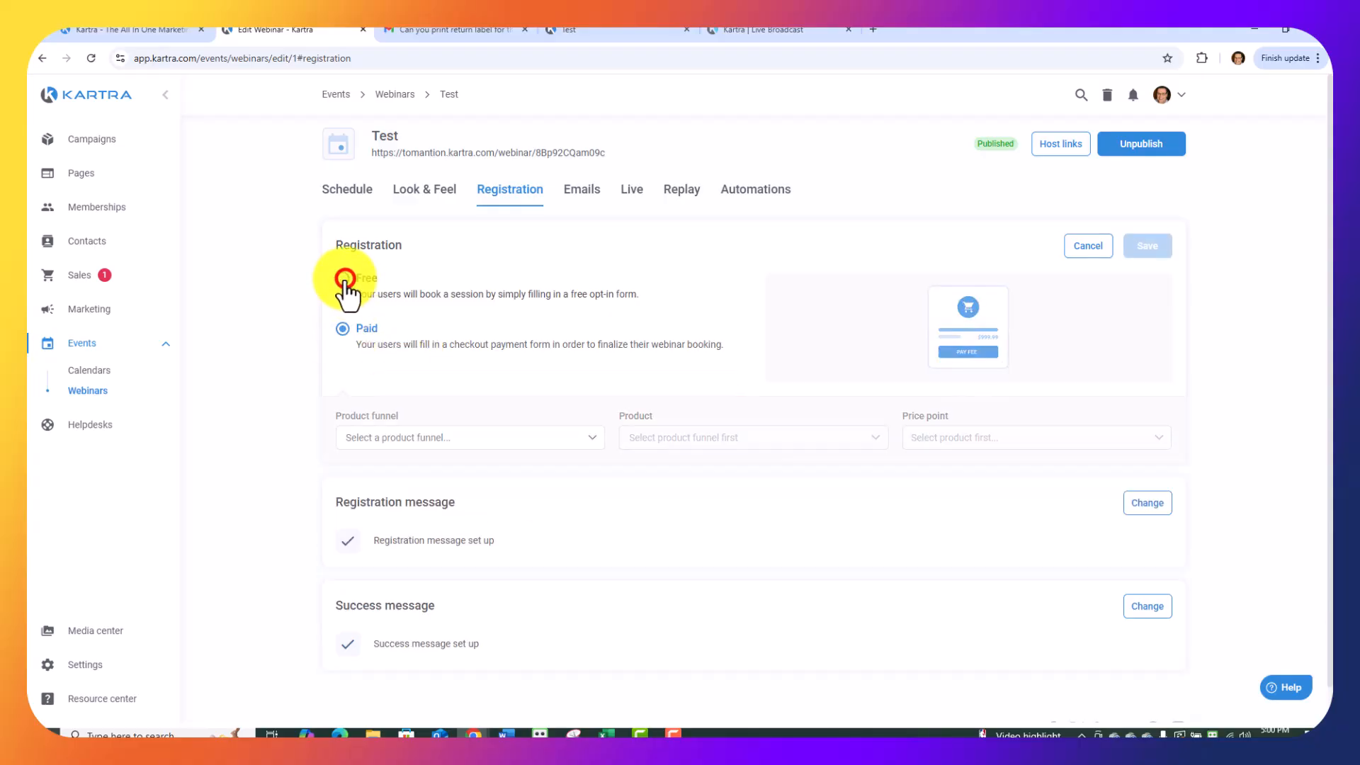
click(1146, 246)
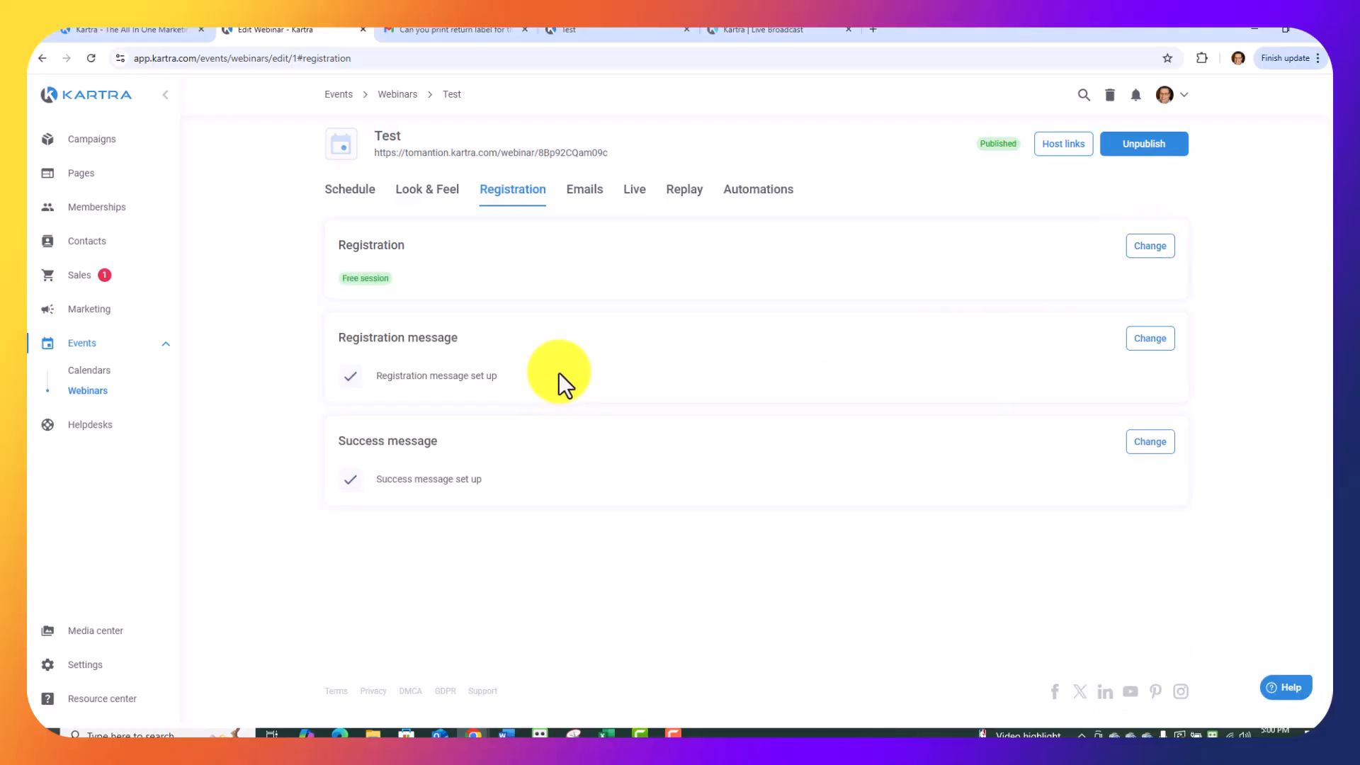
Review the registration message and the success message settings, saving each with its existing headline and subheadline.
click(1151, 340)
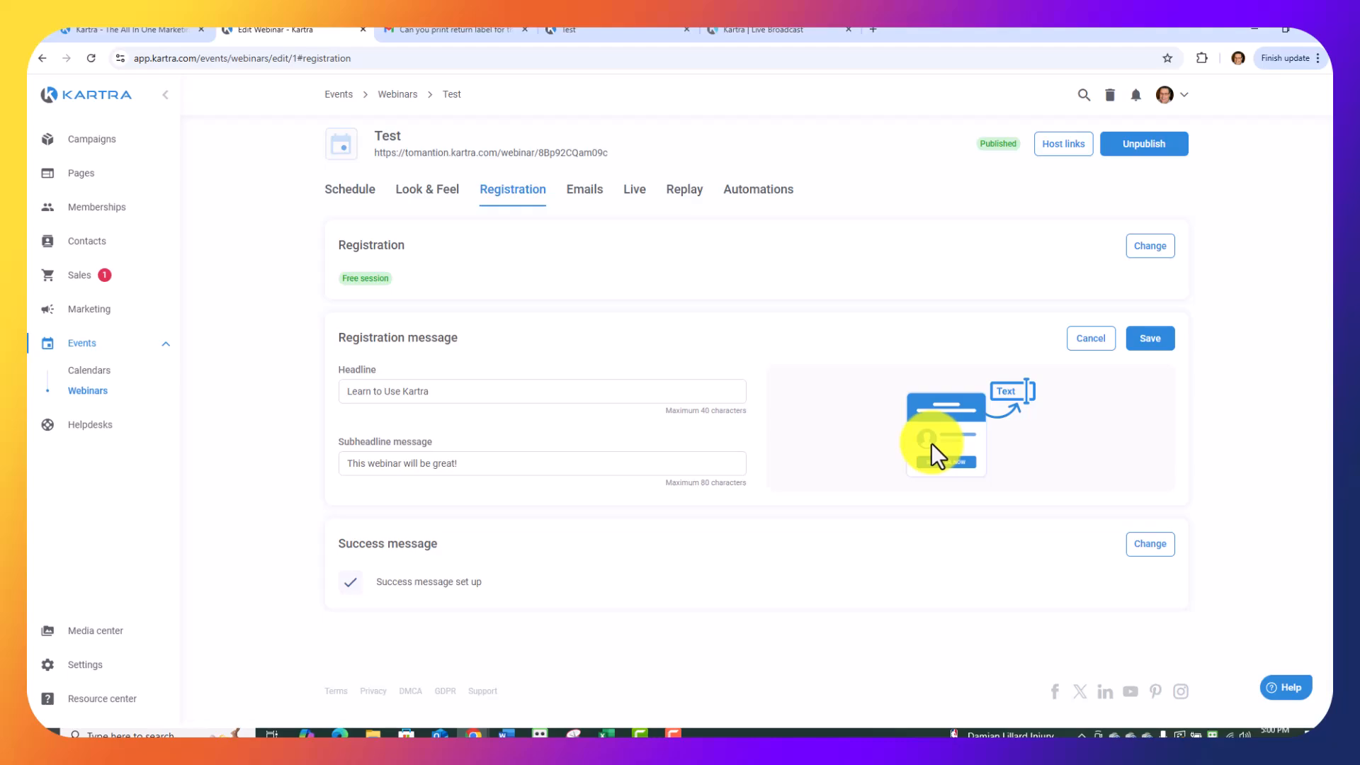
click(1150, 339)
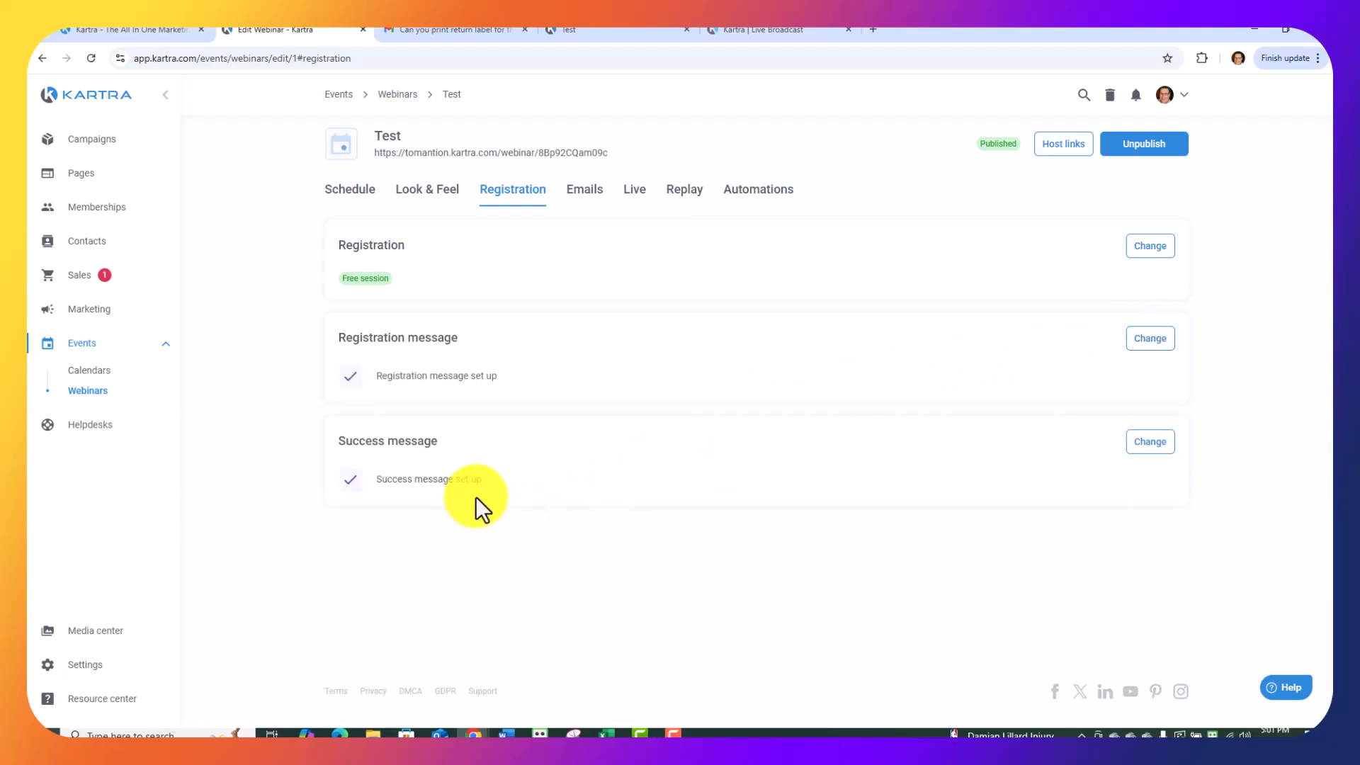
click(1142, 442)
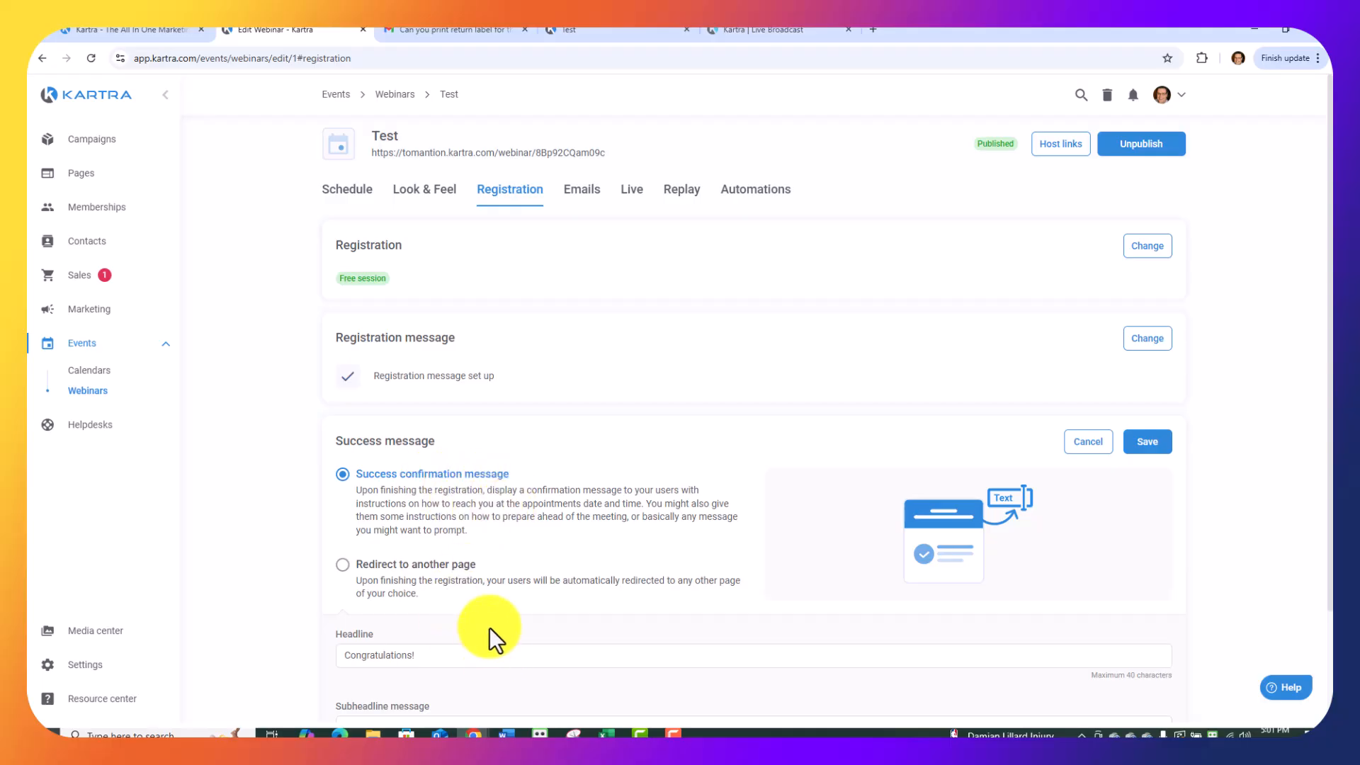
scroll(796, 580, down, 1)
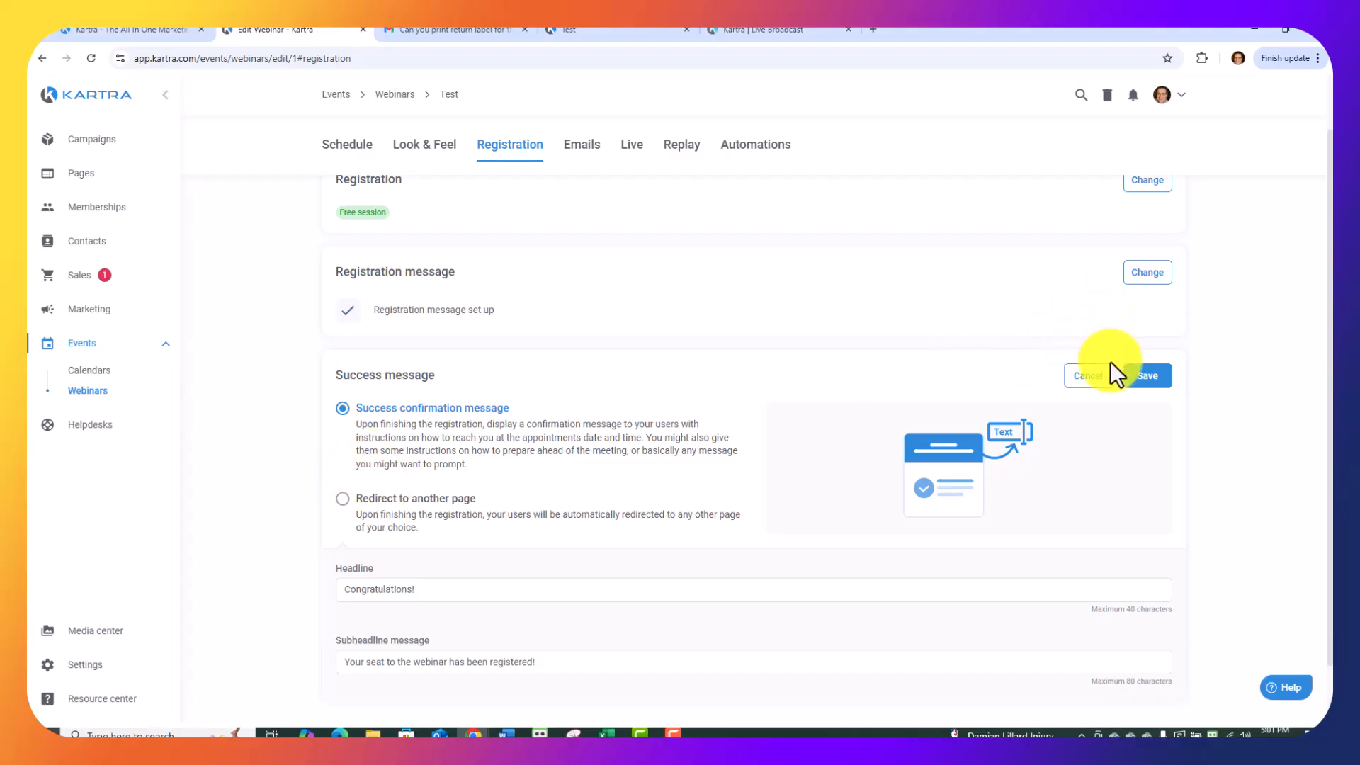
click(1148, 376)
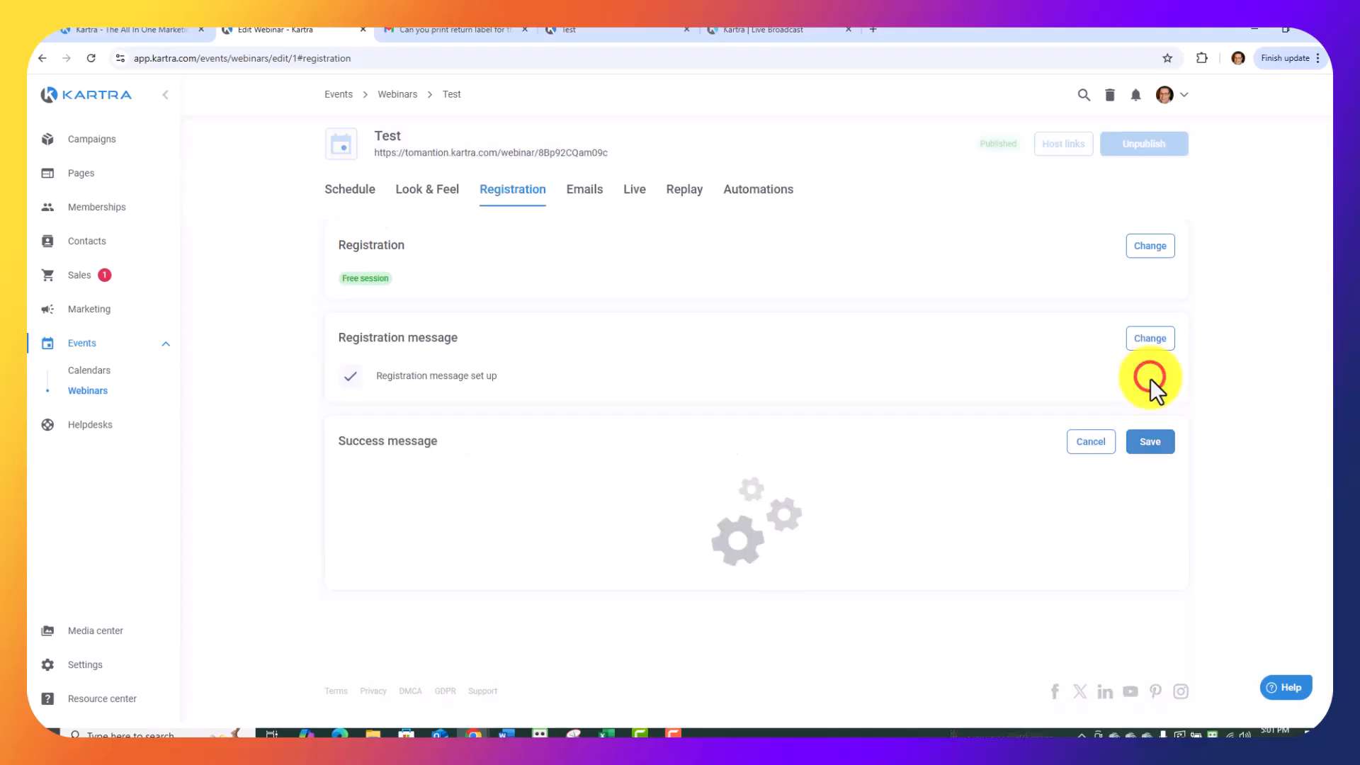
Review the webinar's email settings and save the booking confirmation message and the before and after reminders as they are.
click(588, 196)
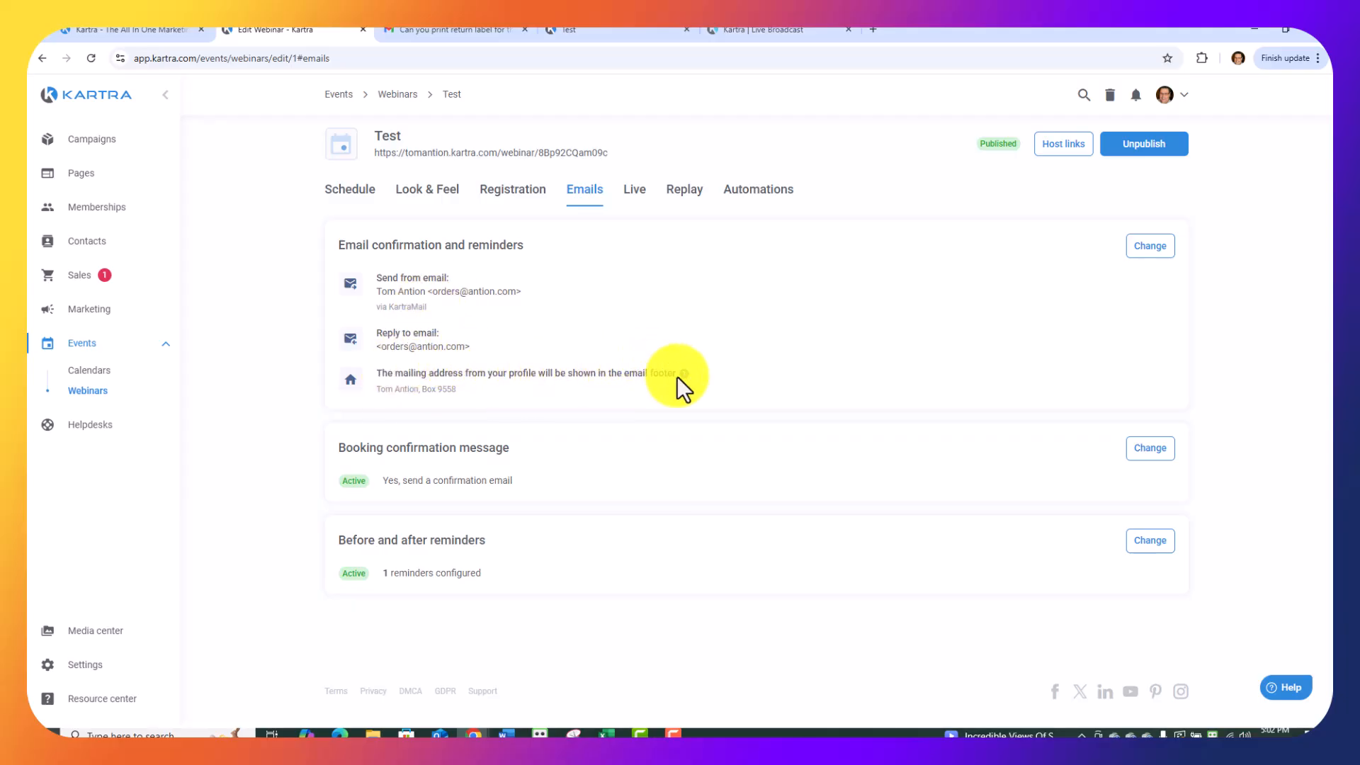
mouse_move(678, 377)
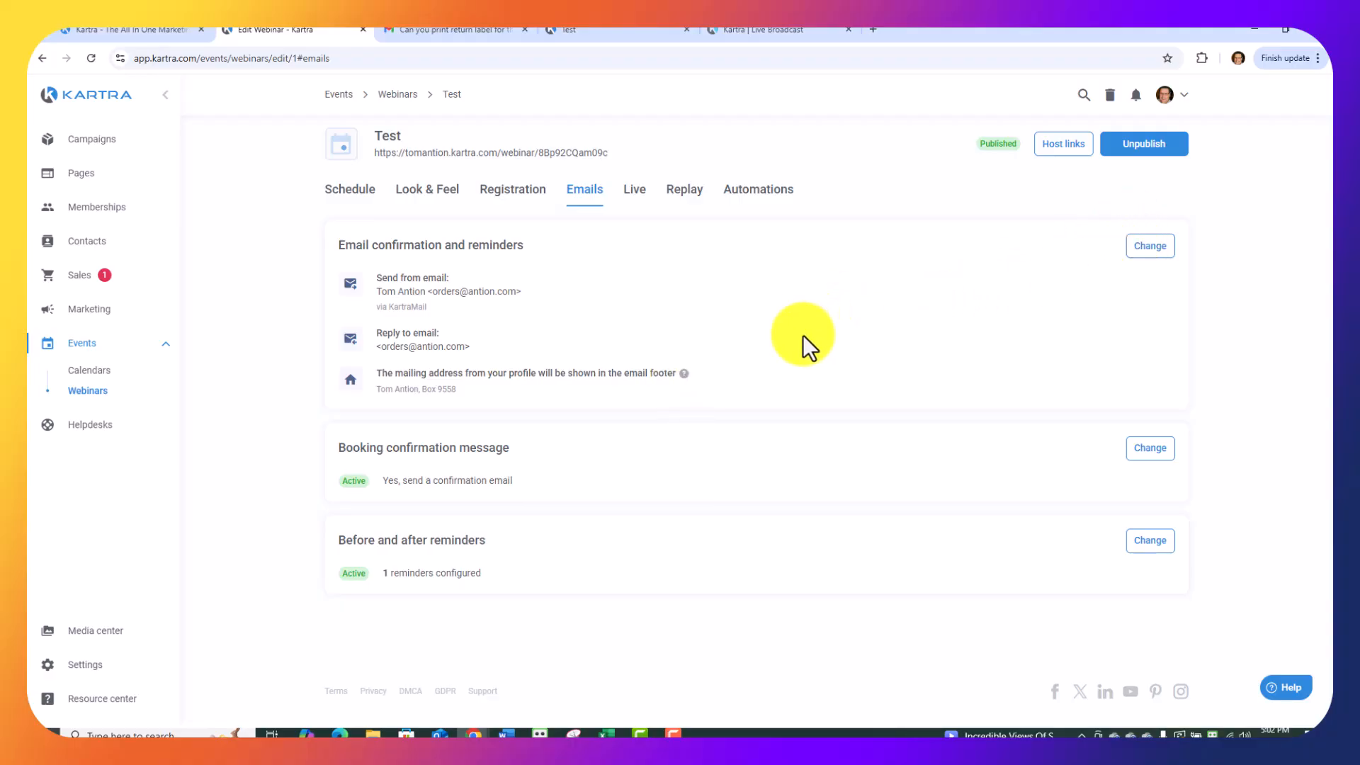
click(1150, 448)
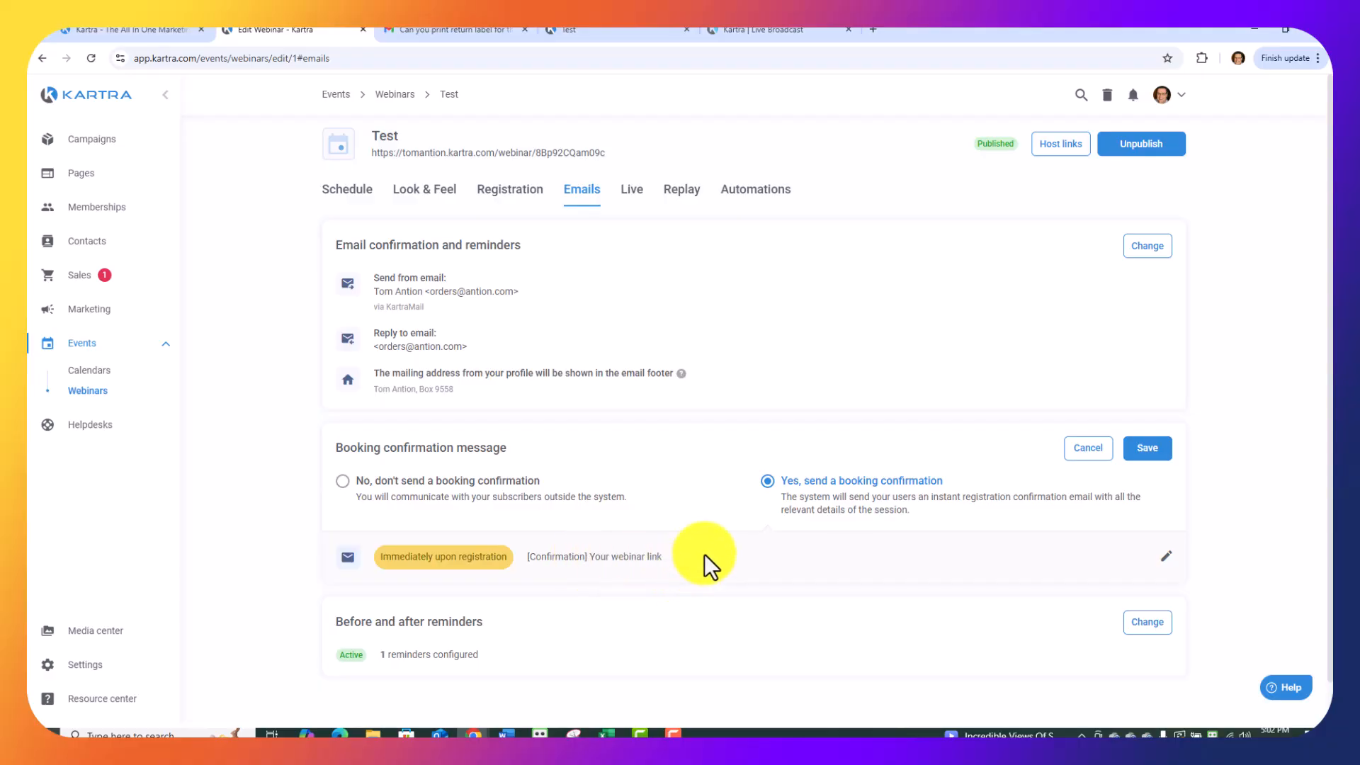
click(1145, 454)
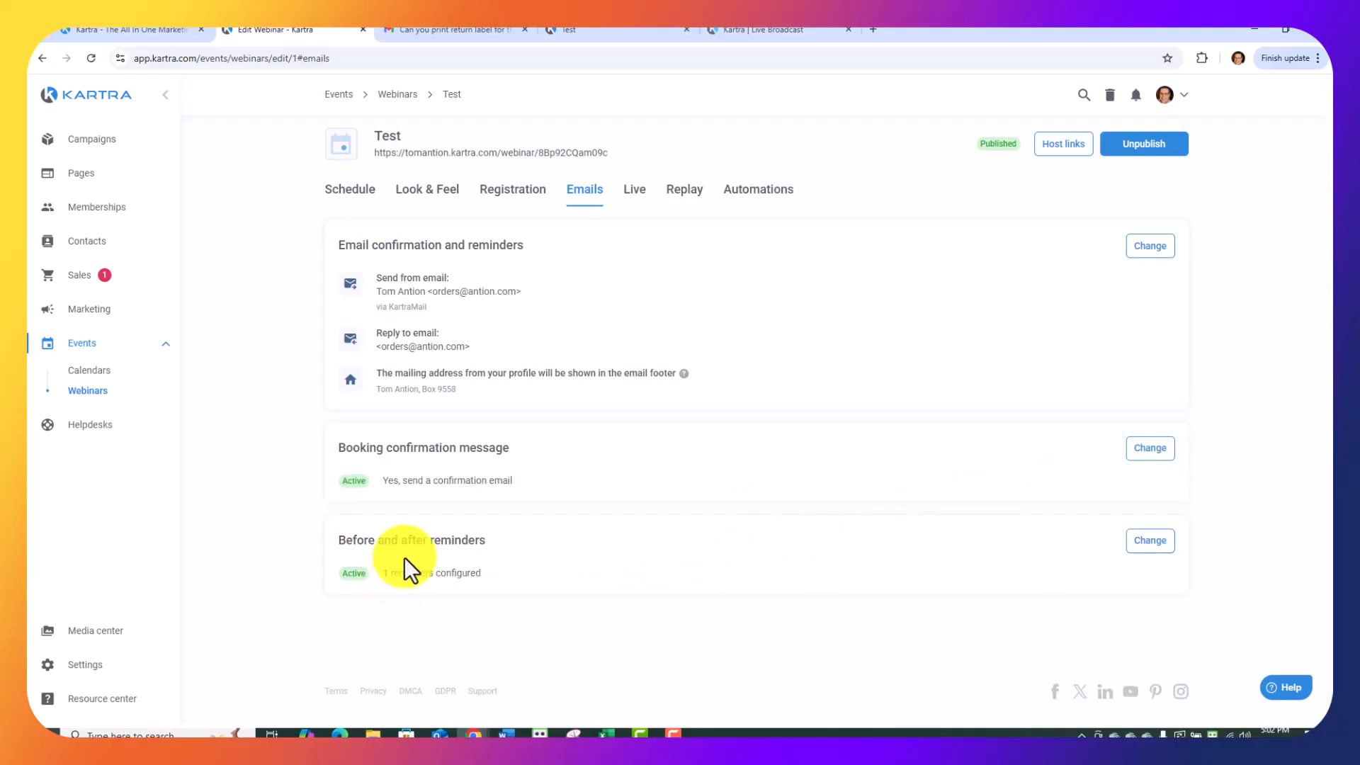
click(1150, 540)
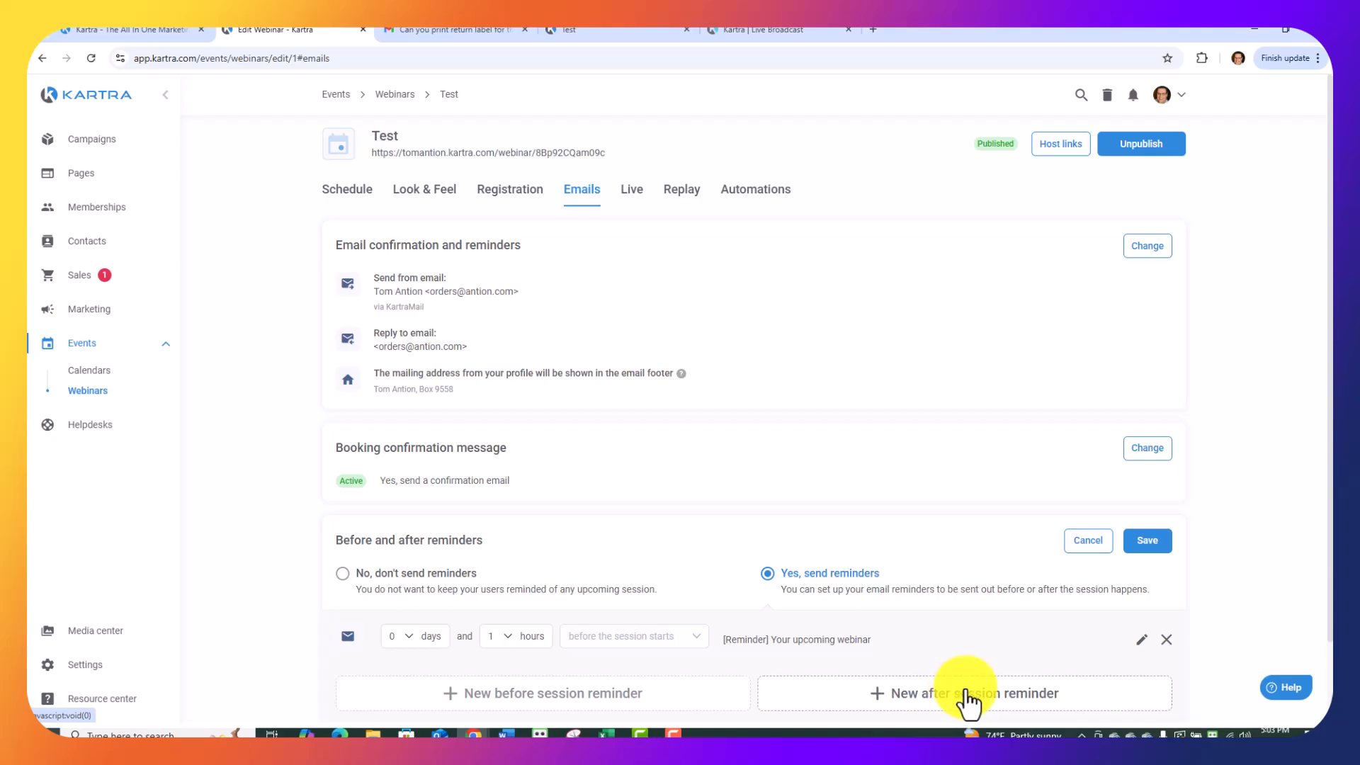
click(1146, 542)
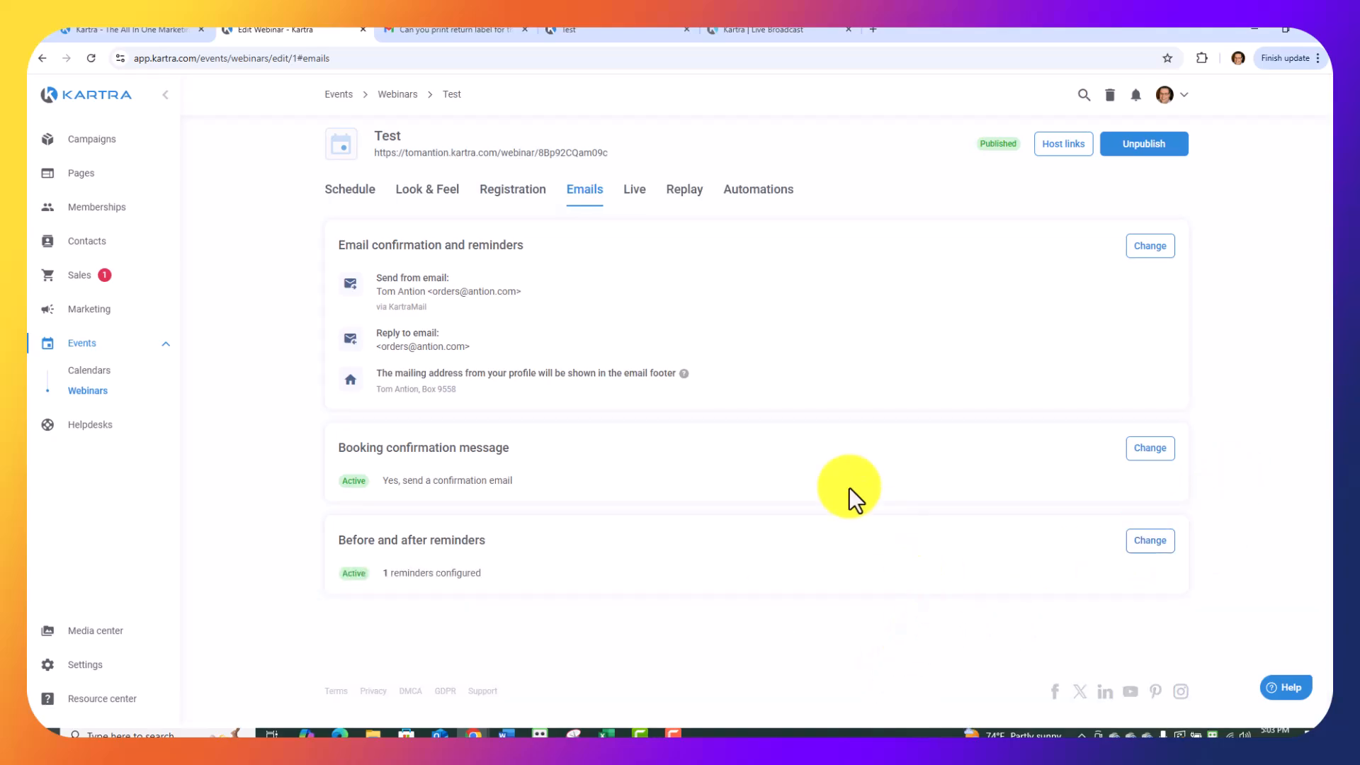
Review the polls and quizzes section of the webinar's live session settings and save it without adding a poll.
click(643, 198)
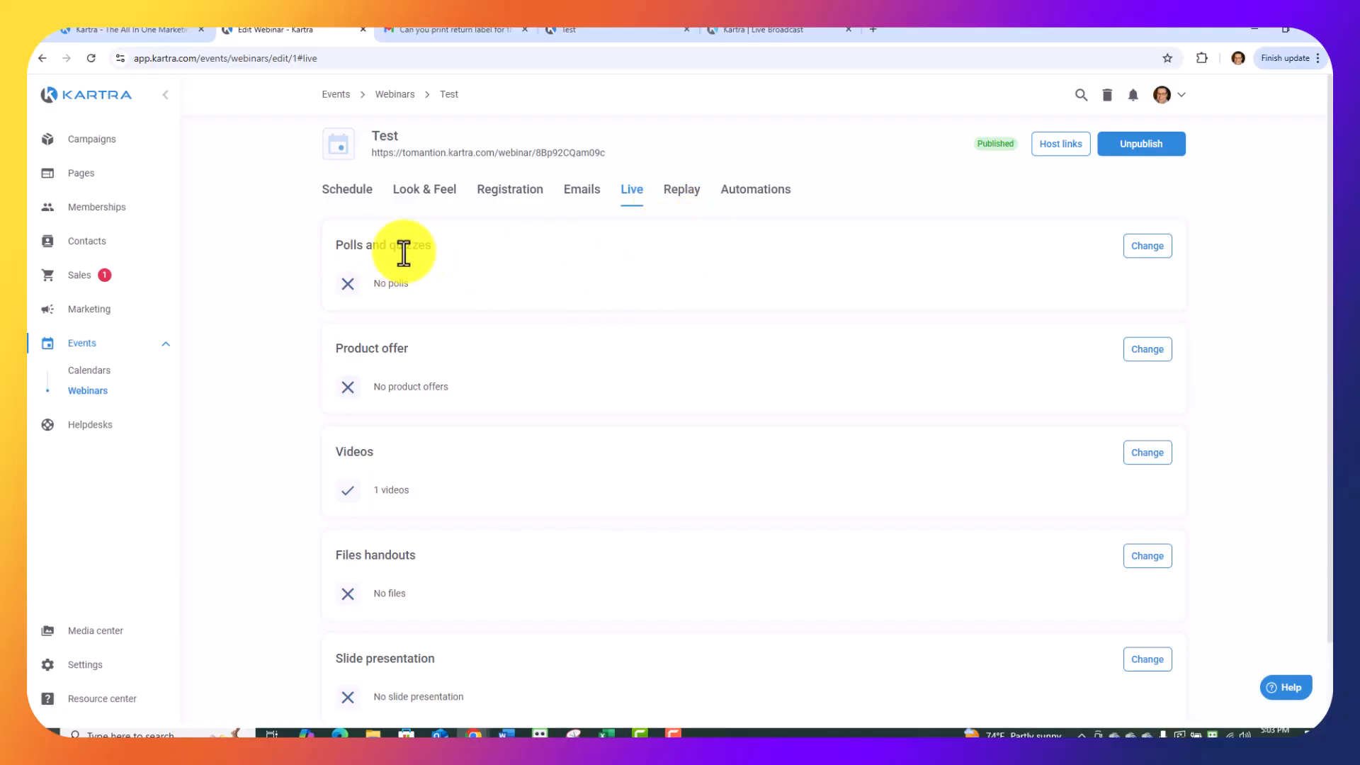
click(1151, 246)
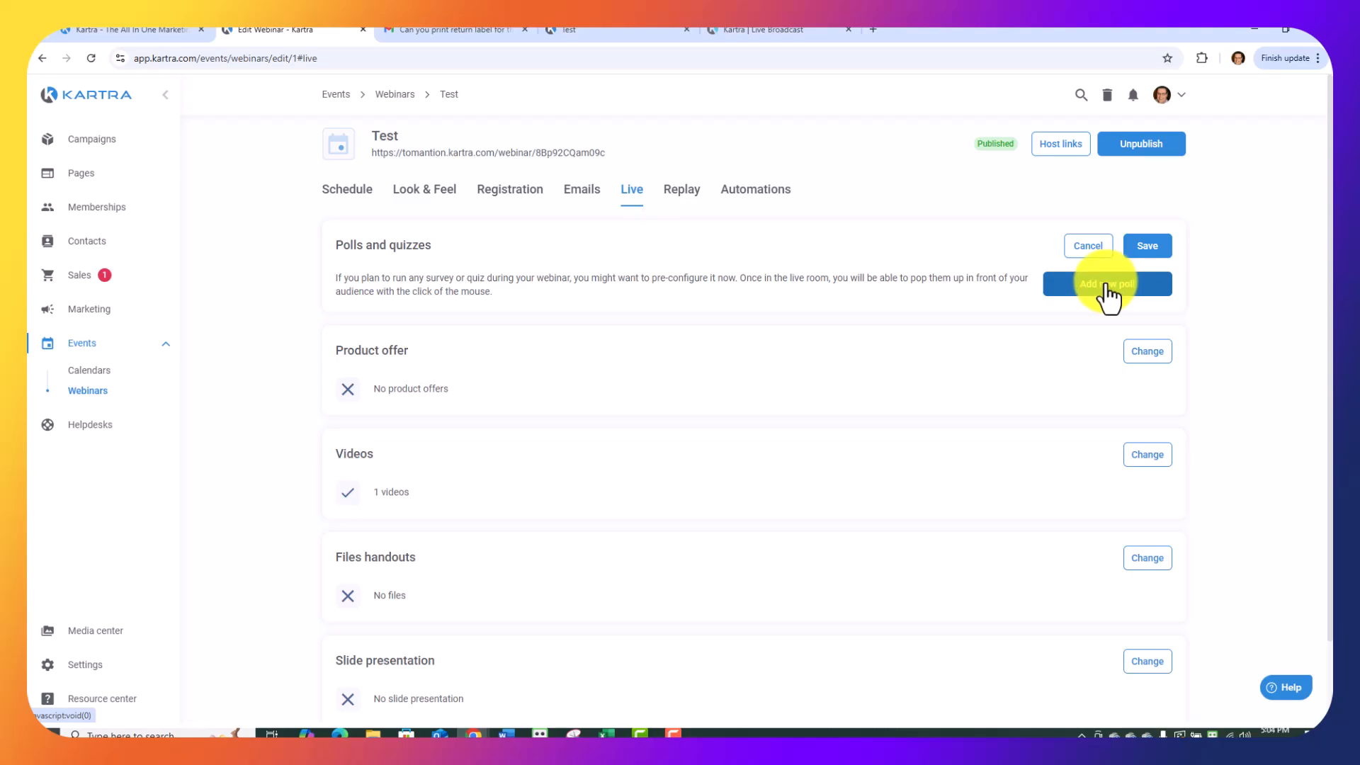
click(1141, 245)
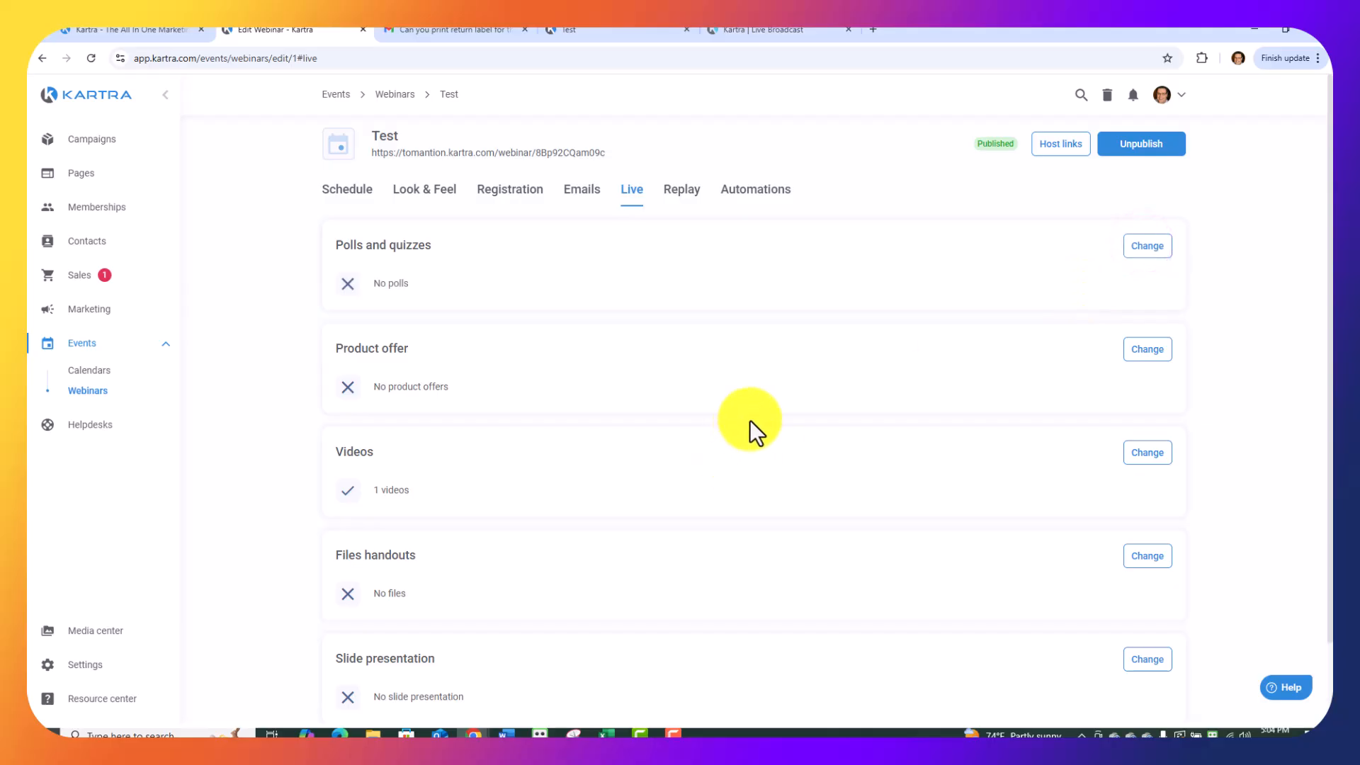
Examine the new product offer form with its scarcity and urgency options, discard the offer, and save the product offer section empty.
click(1149, 351)
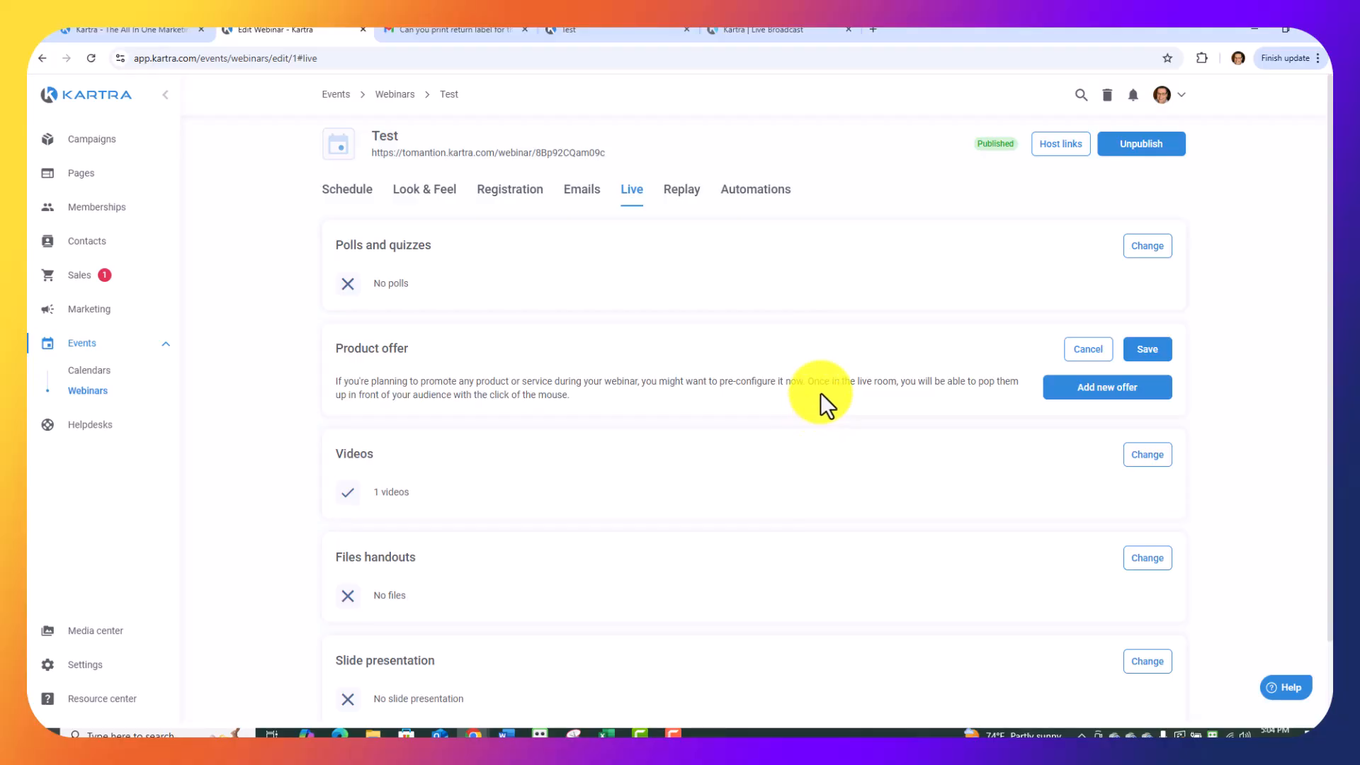
click(1103, 388)
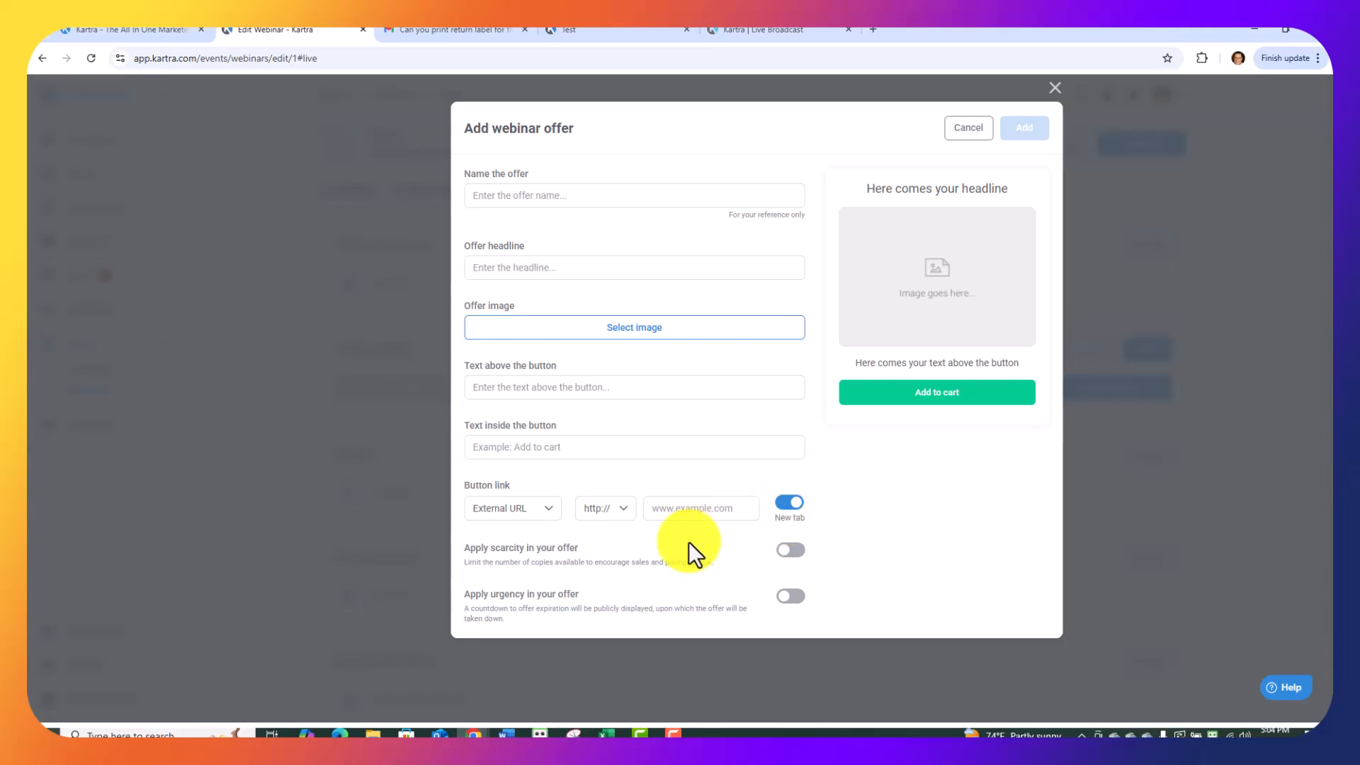
click(792, 551)
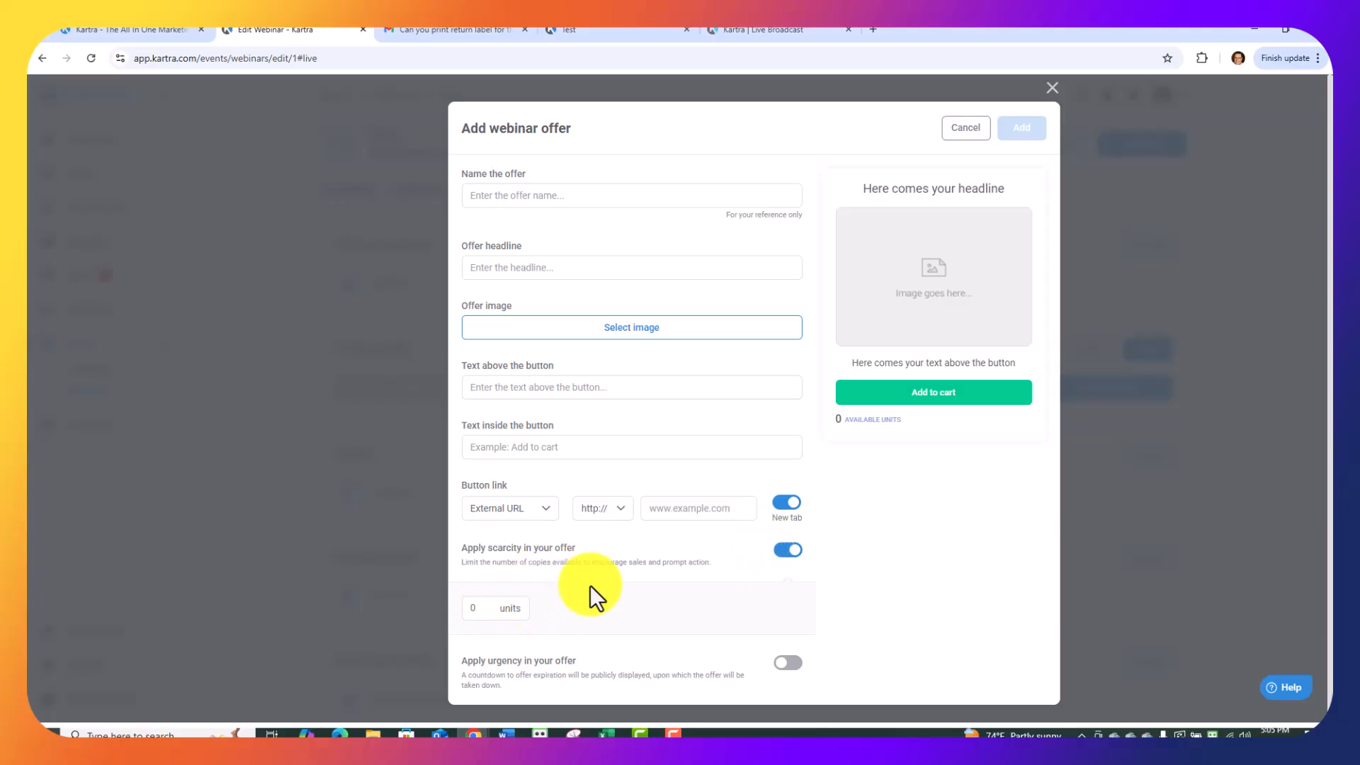
click(787, 550)
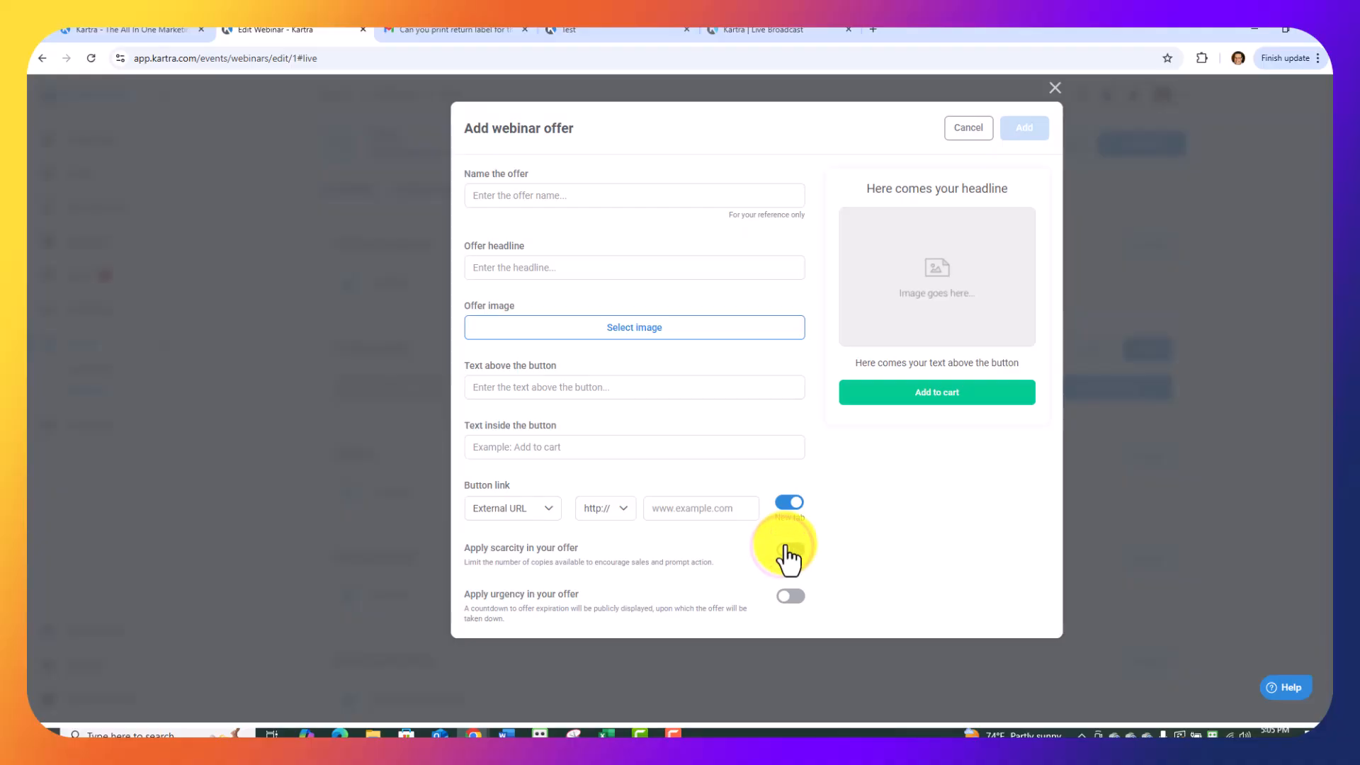
click(790, 599)
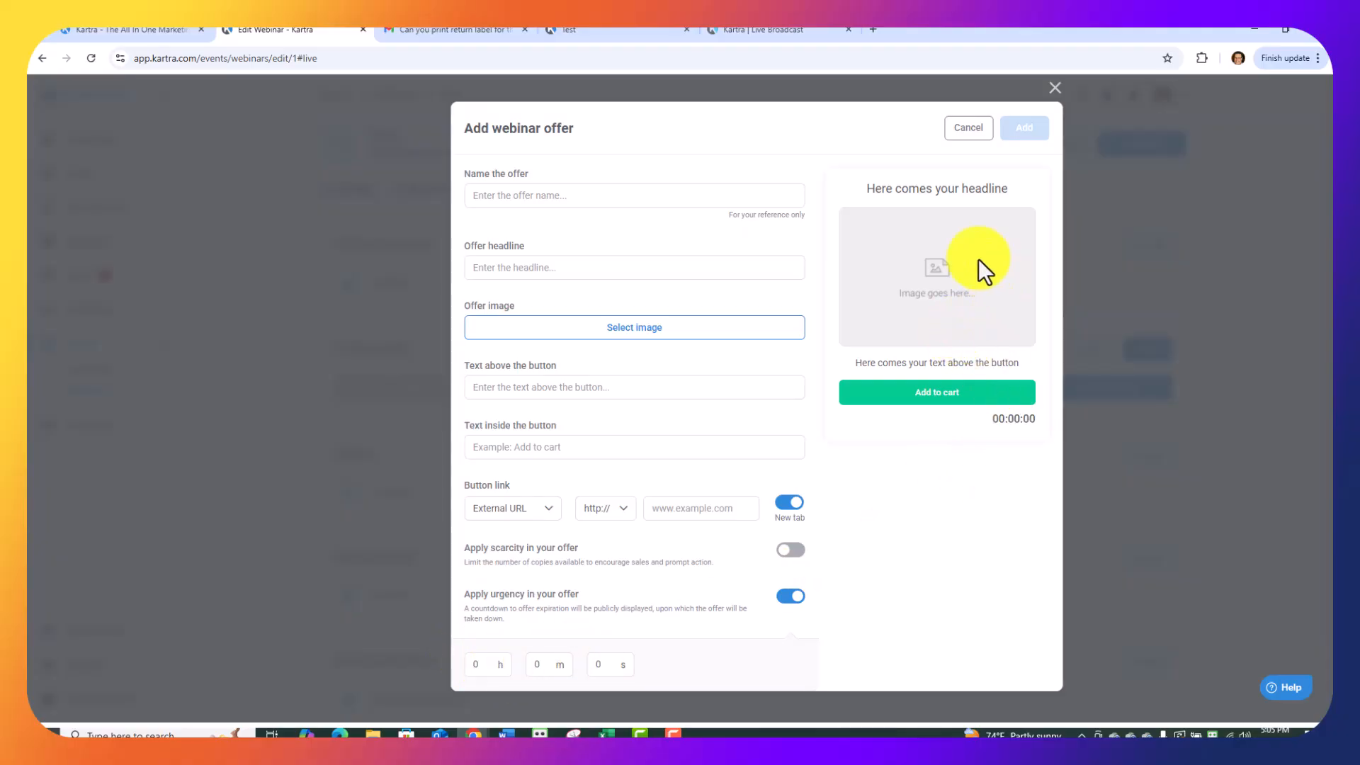
click(964, 127)
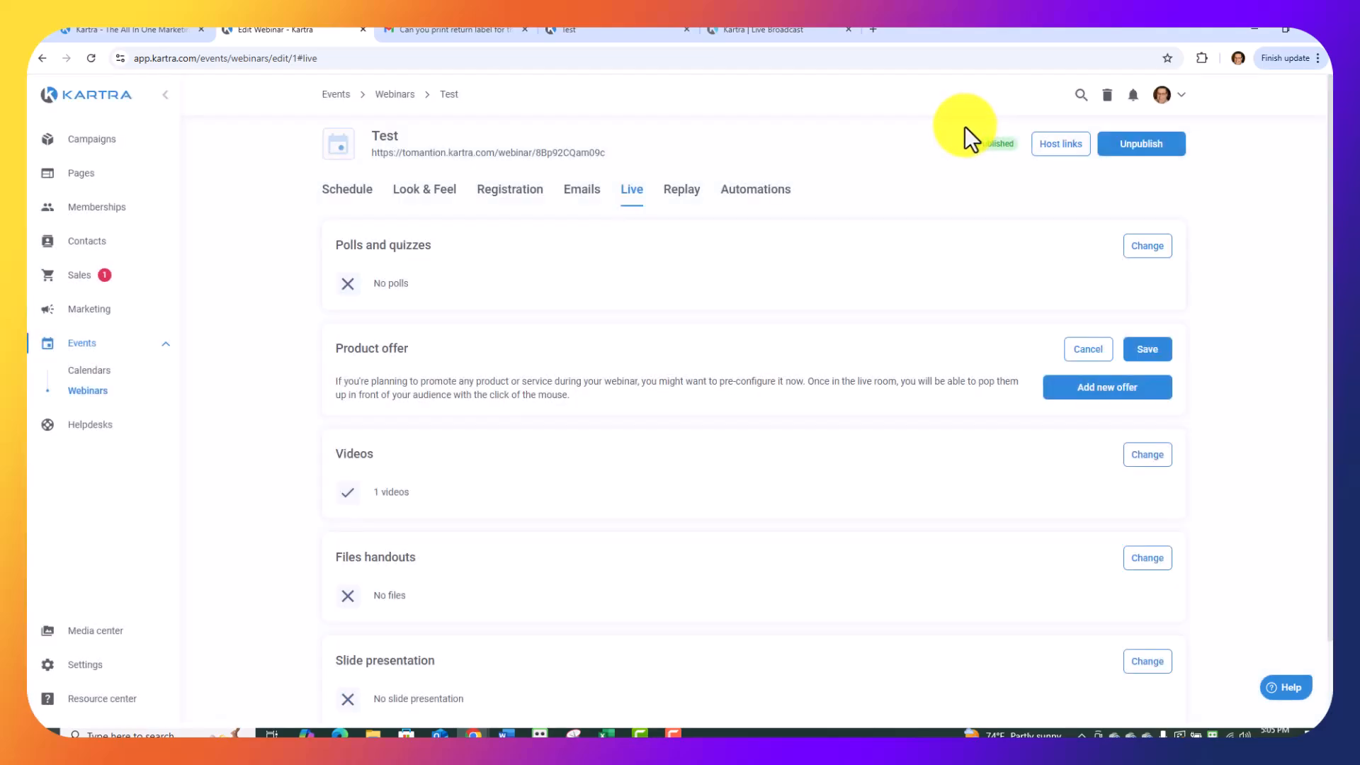
click(1147, 348)
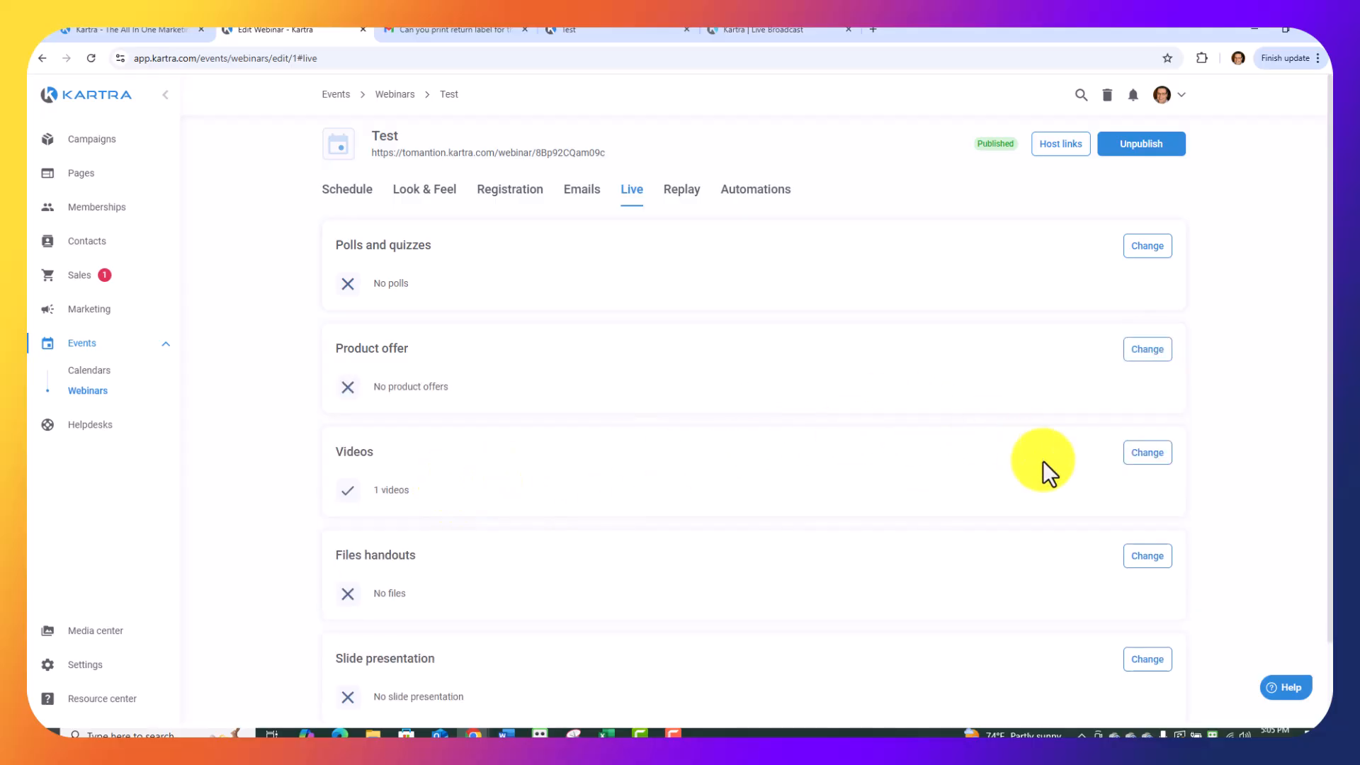
Review the live session's video injections, save them as they are, and look over the files handouts and slide presentation sections.
click(1147, 453)
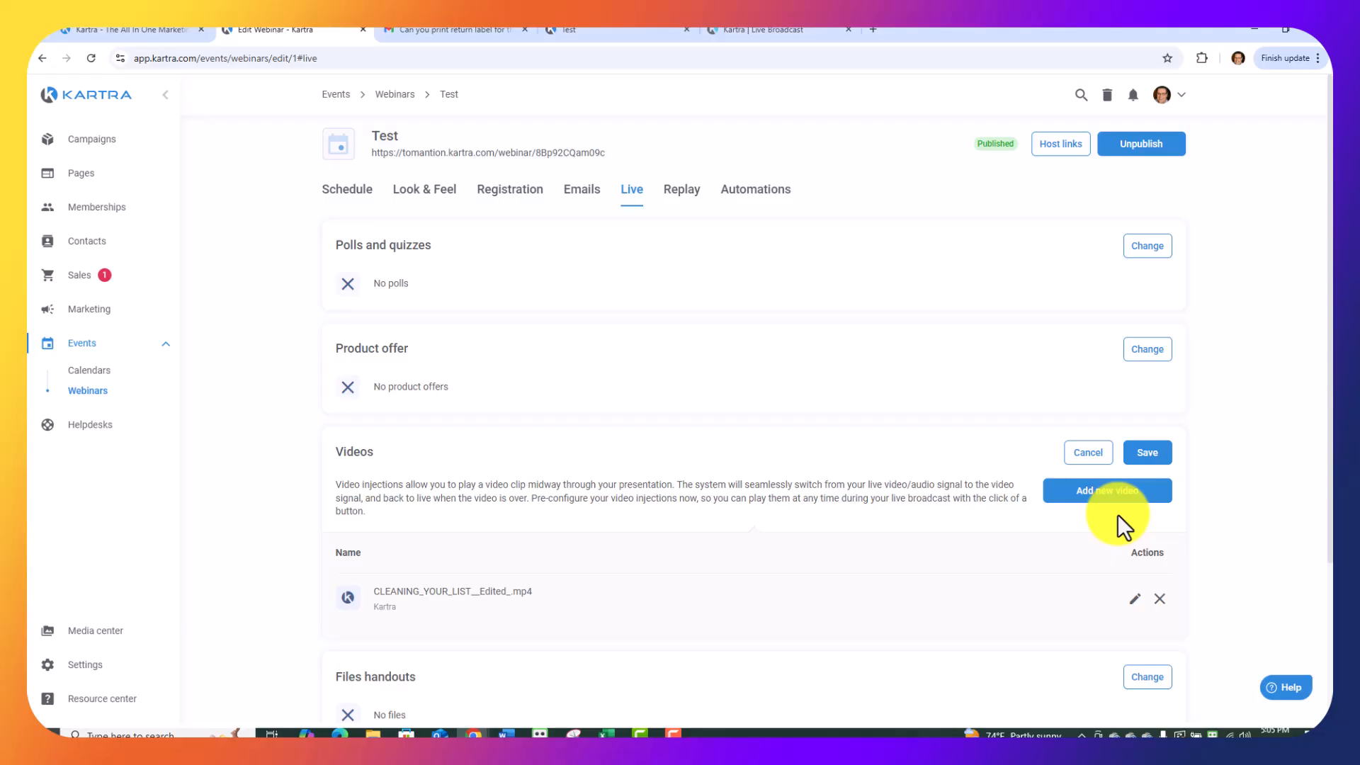
click(1147, 452)
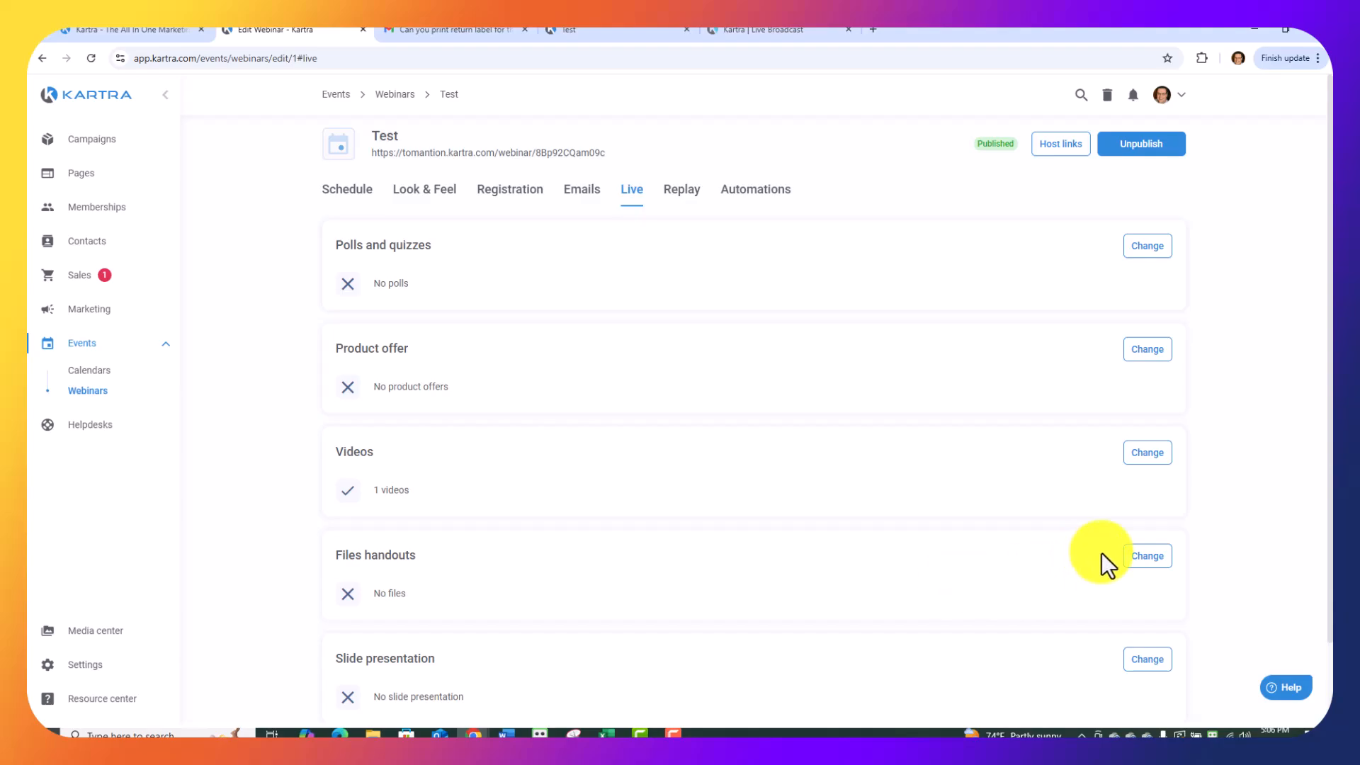
scroll(1063, 591, down, 3)
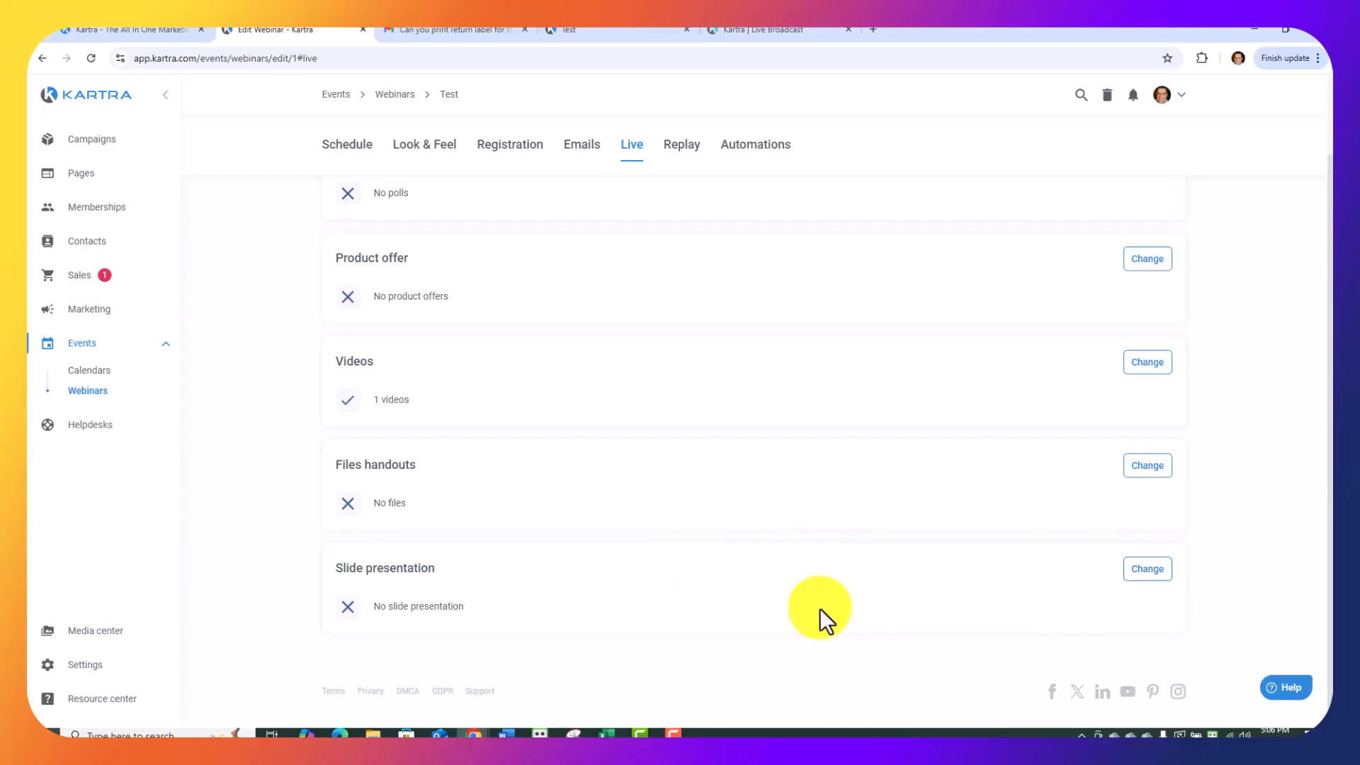
scroll(824, 606, up, 3)
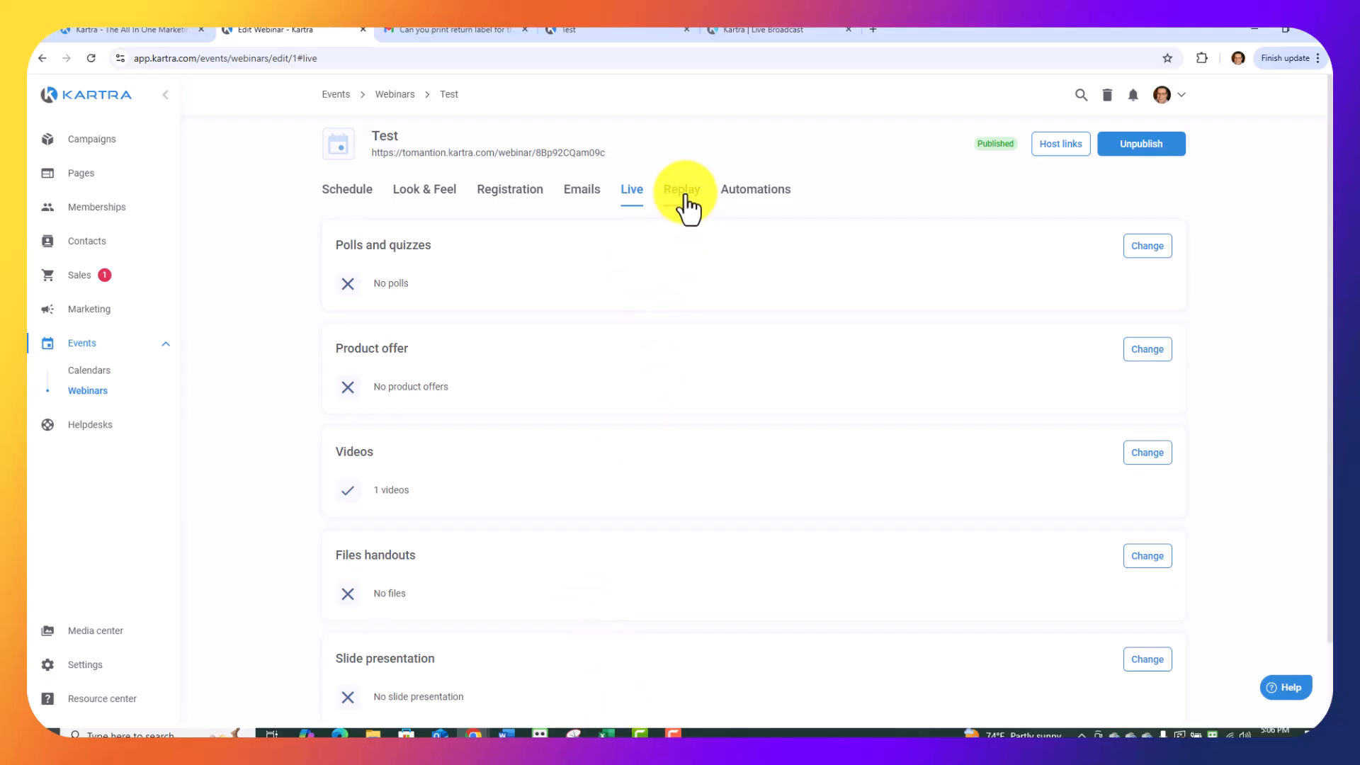
Review the replay recording and replay contents settings, saving them with replay page access allowed and Replica replay selected.
click(684, 202)
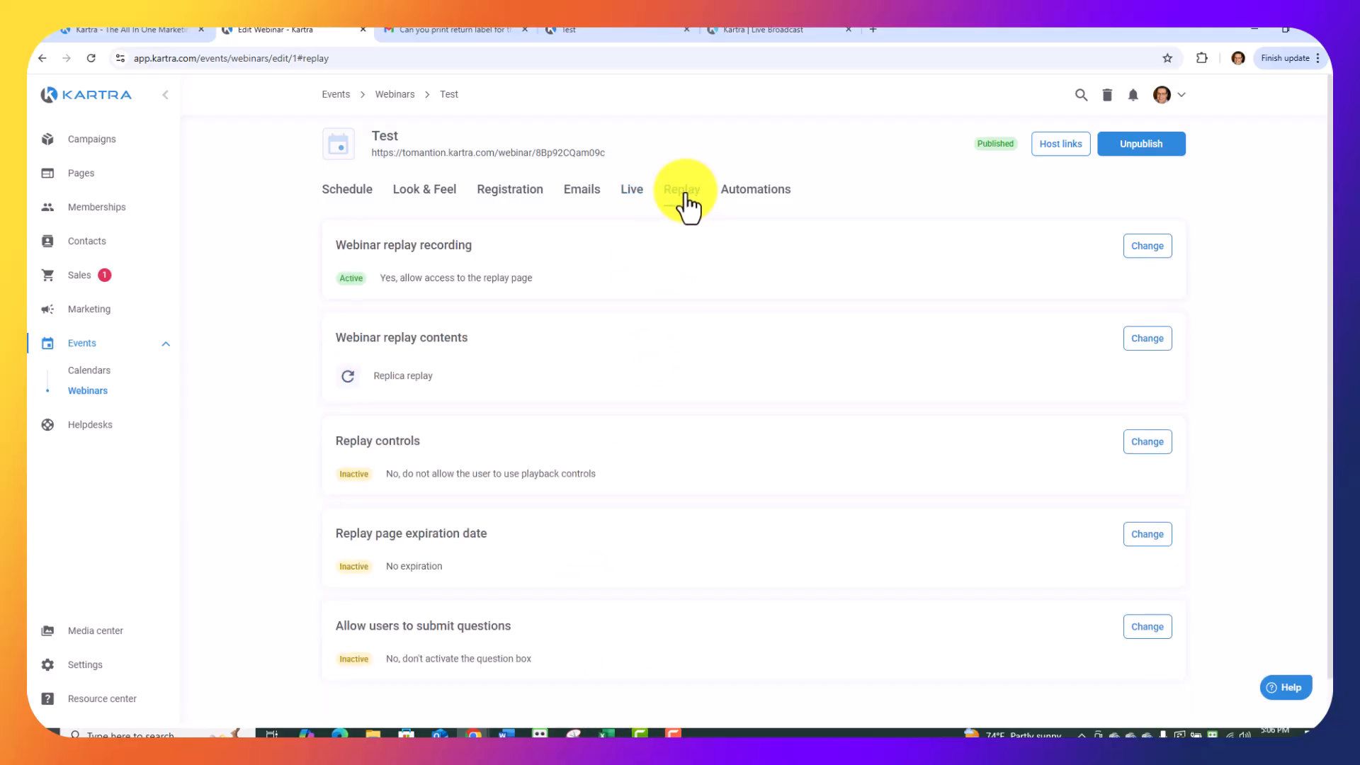
click(681, 202)
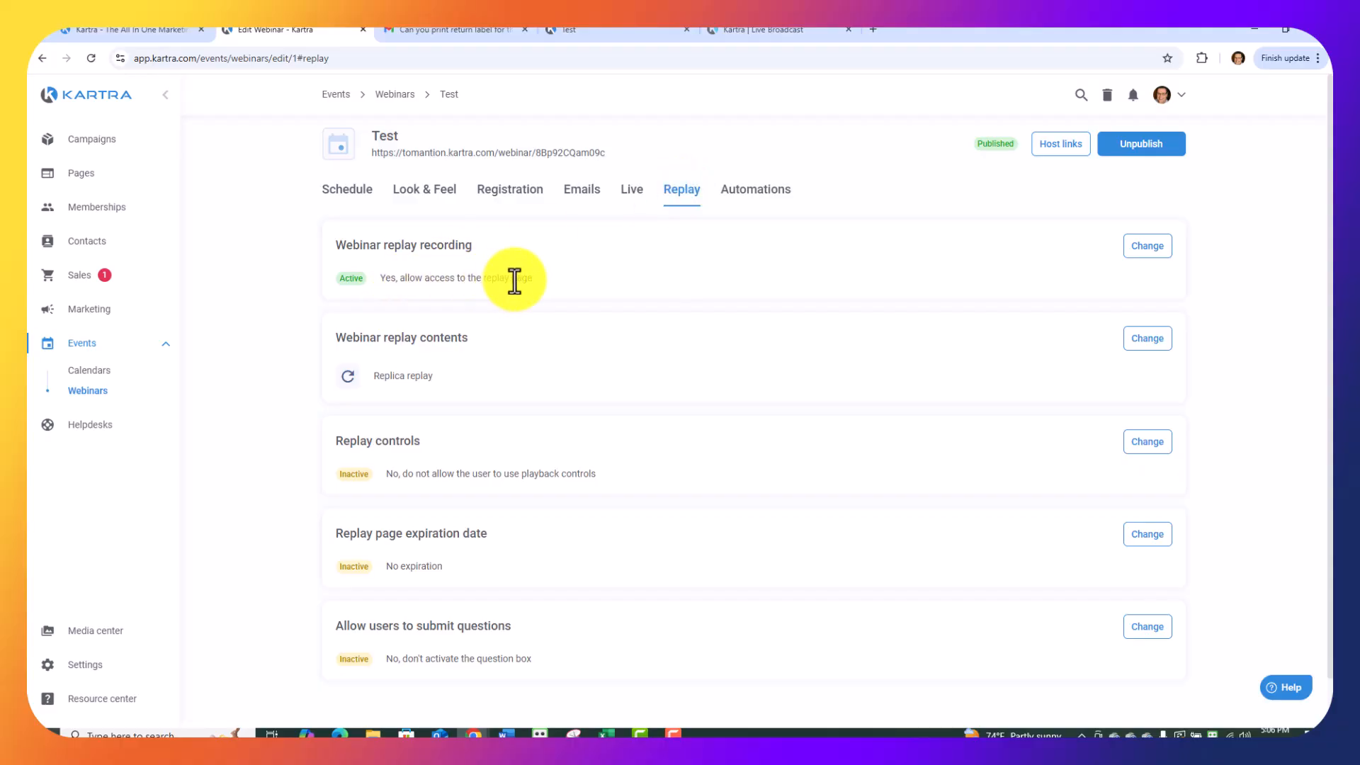
click(1146, 247)
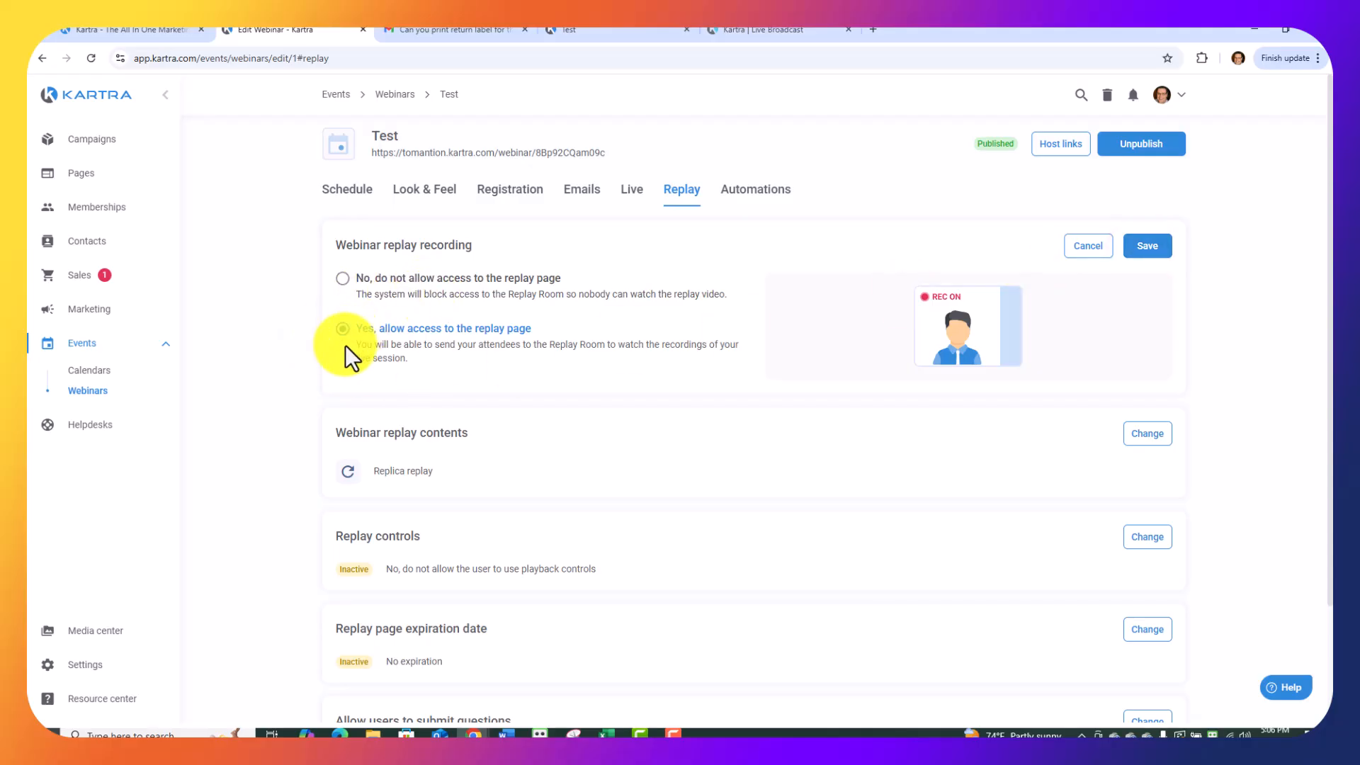
click(1144, 247)
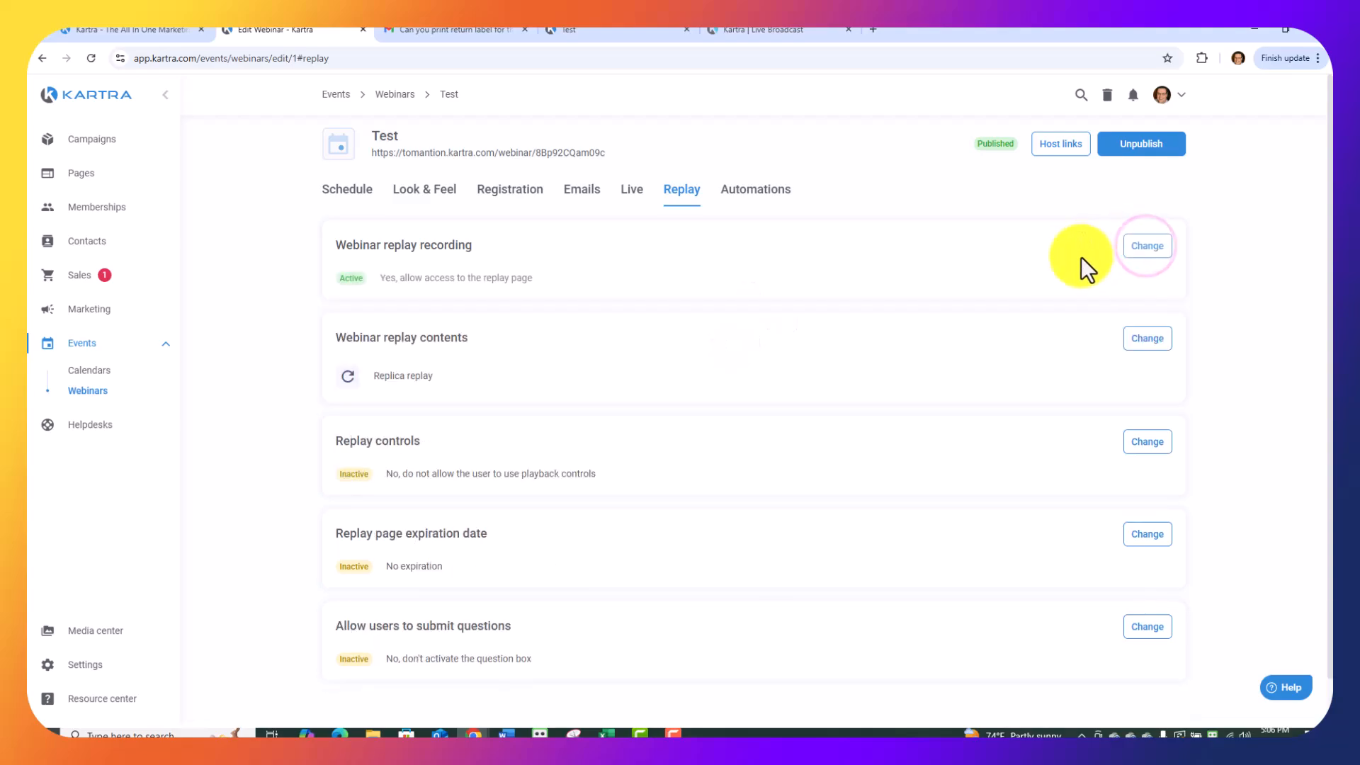
click(1145, 340)
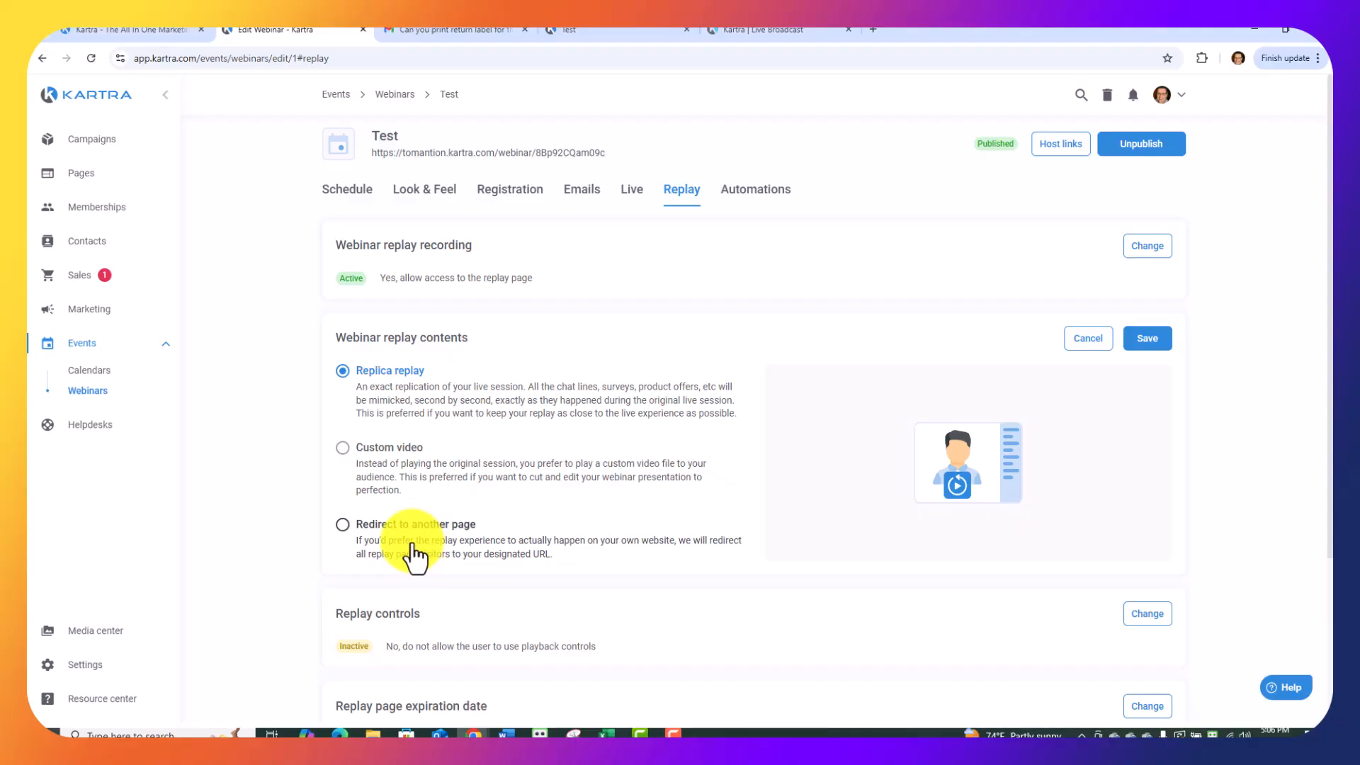
click(1151, 340)
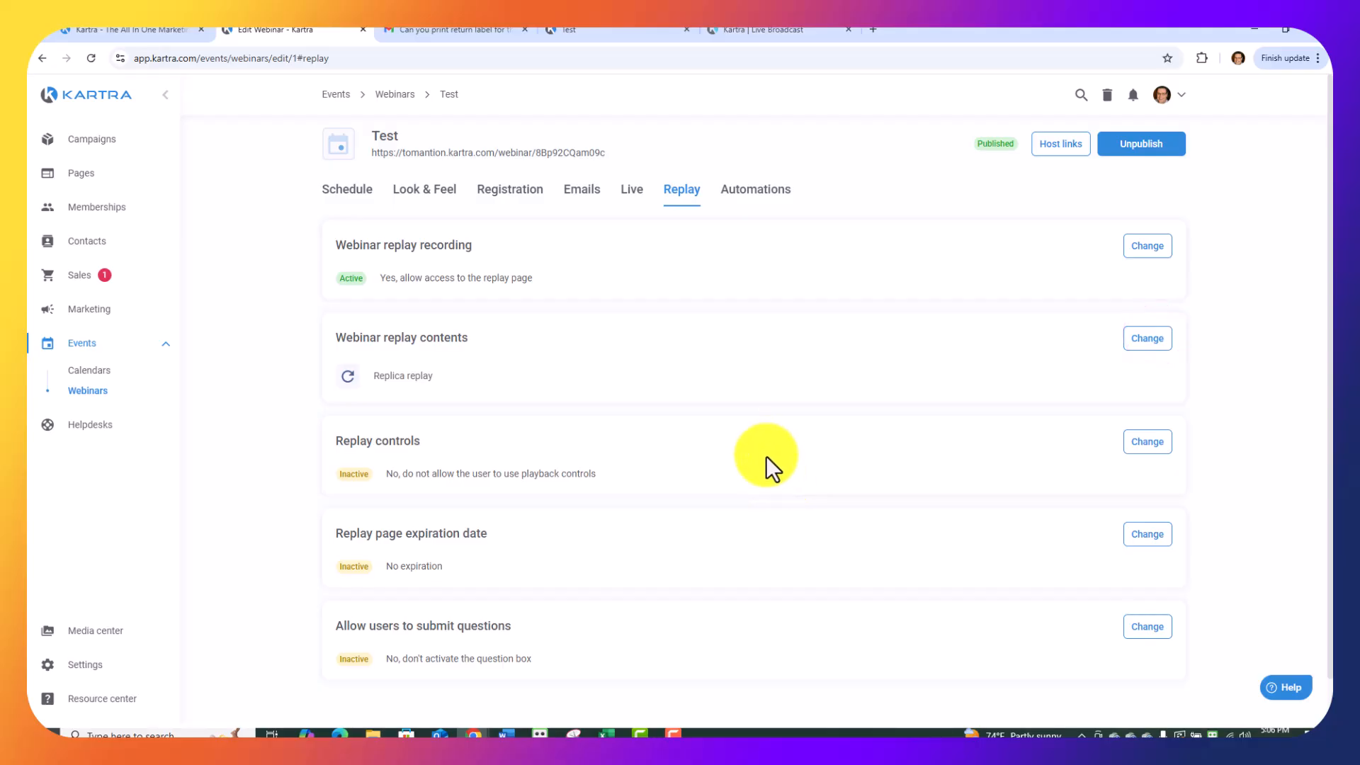
Set the replay controls to allow the user to use the player controls, and save.
click(1147, 443)
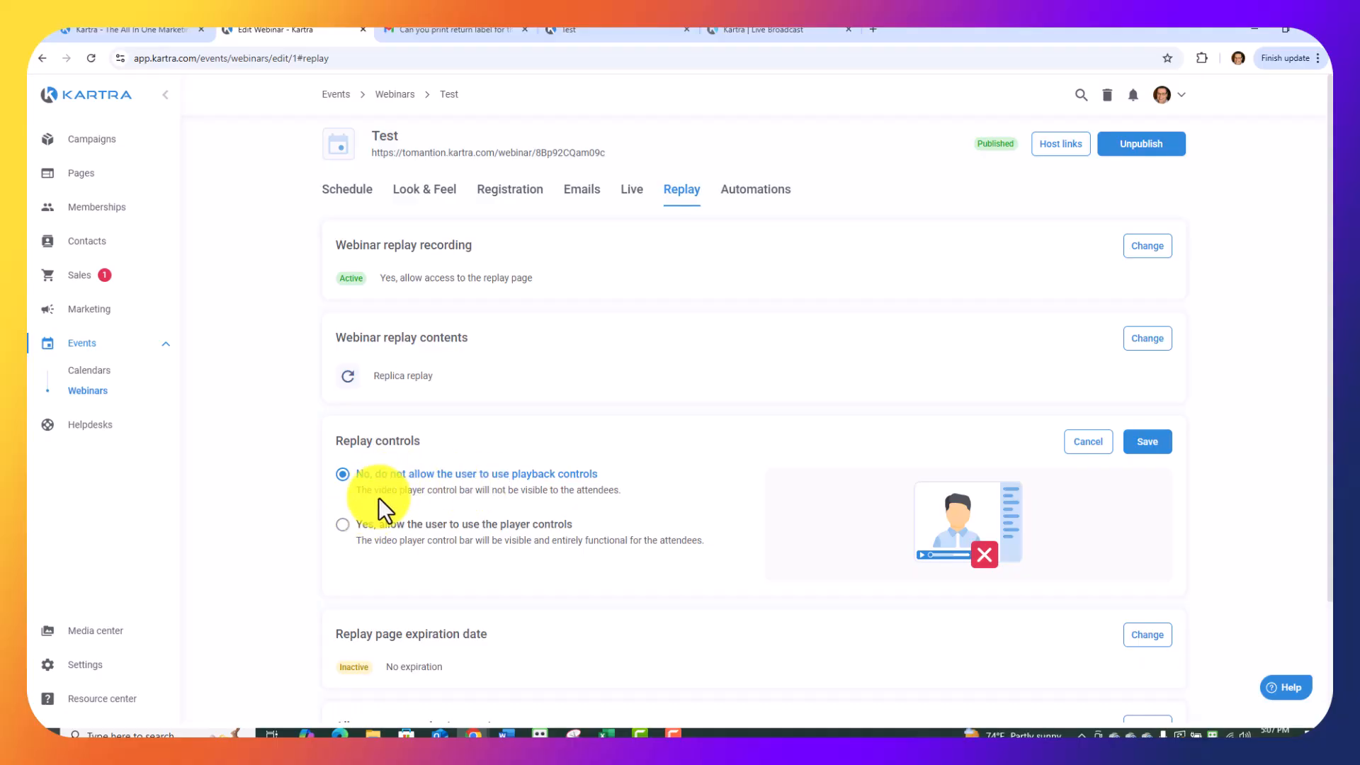
click(343, 525)
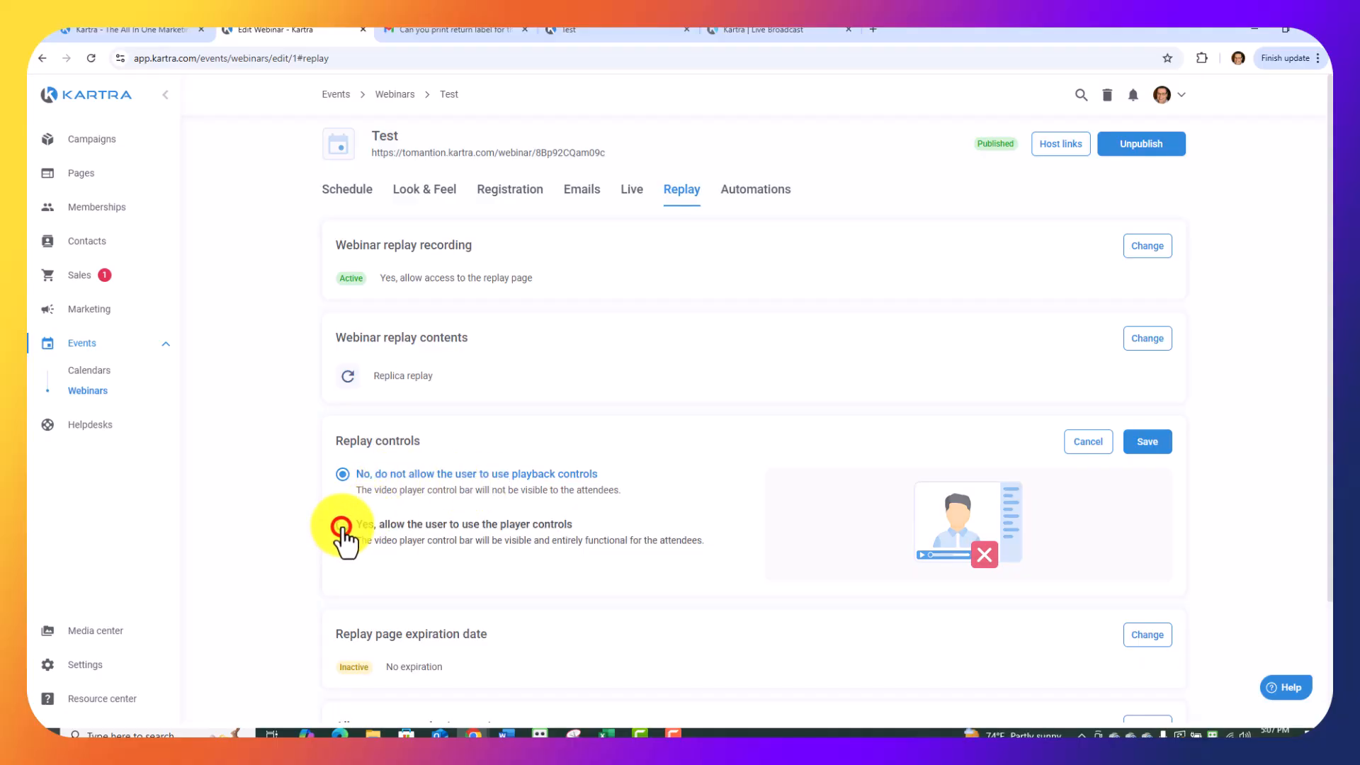
click(1148, 441)
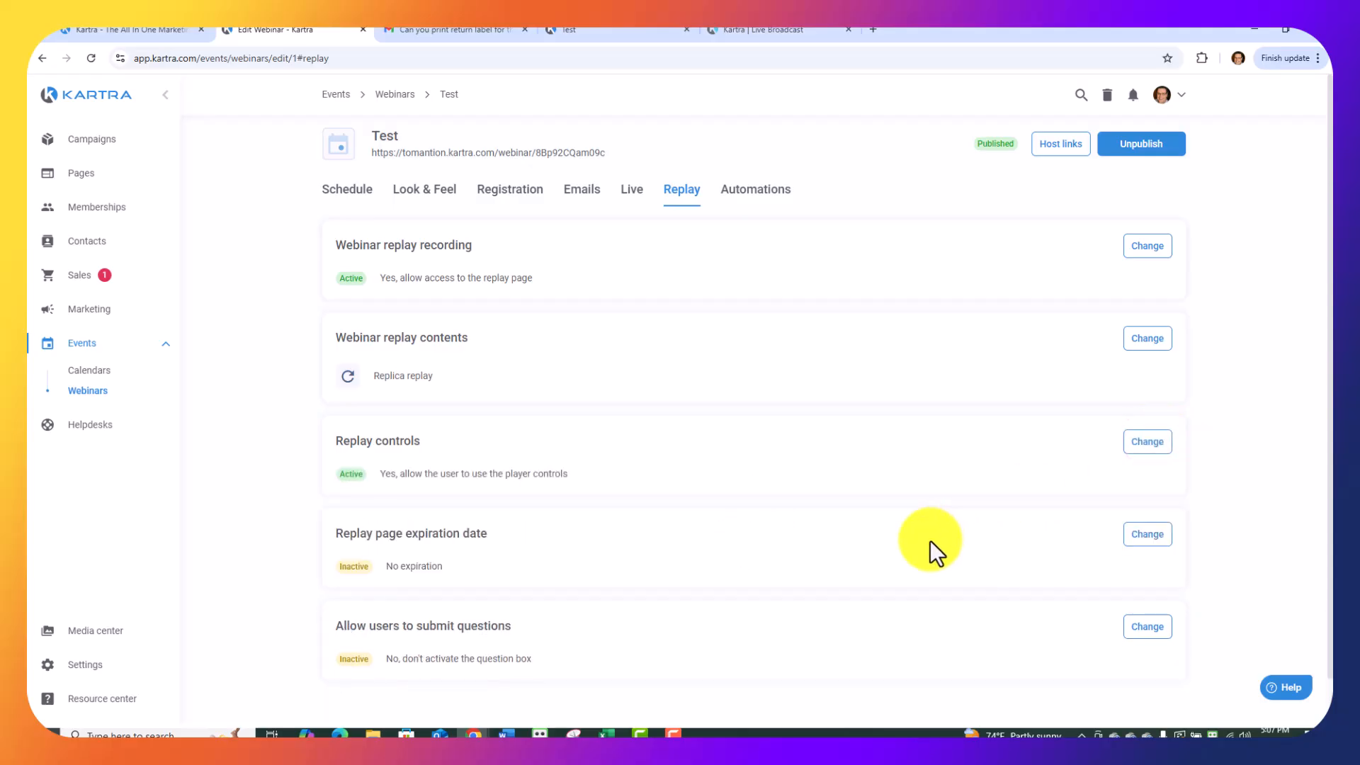
Try the option to set an expiration date for the replay page, then return it to No expiration and save.
click(1147, 535)
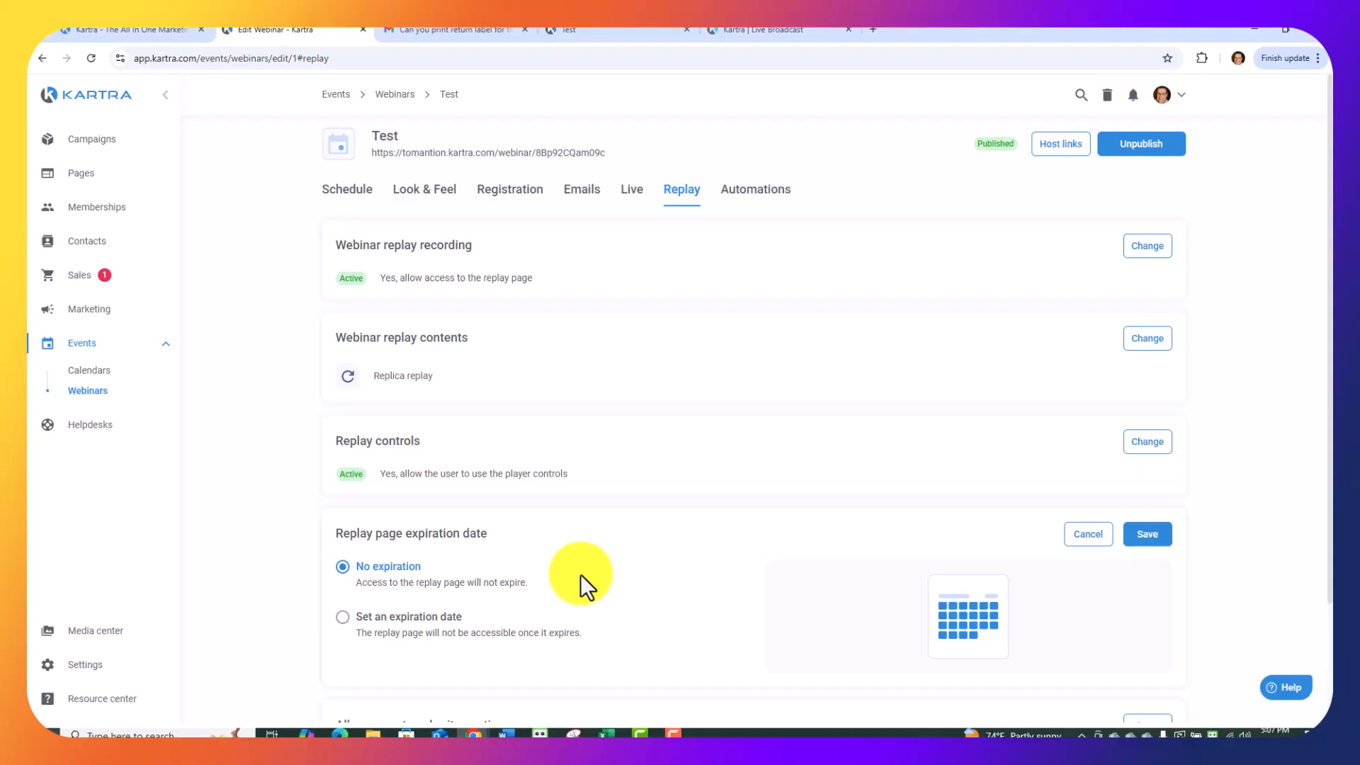
click(343, 618)
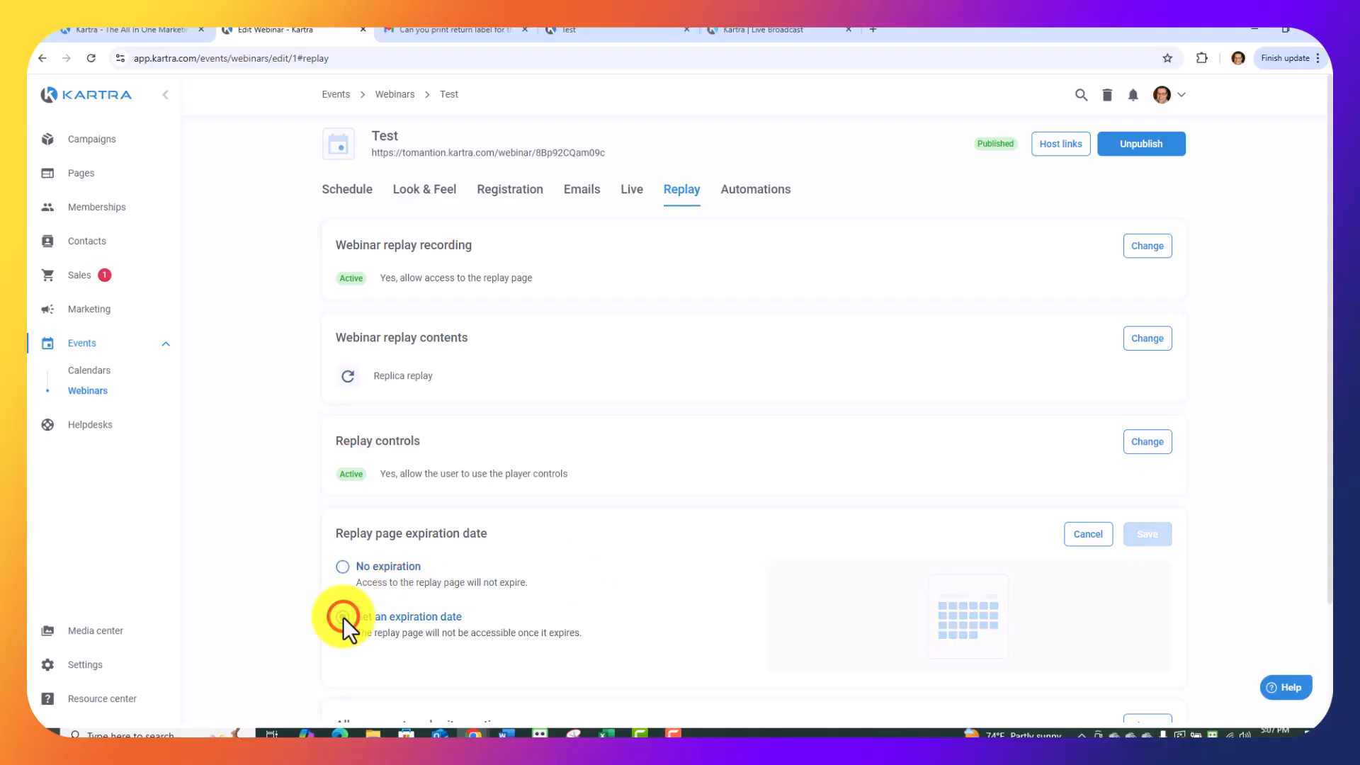
click(343, 567)
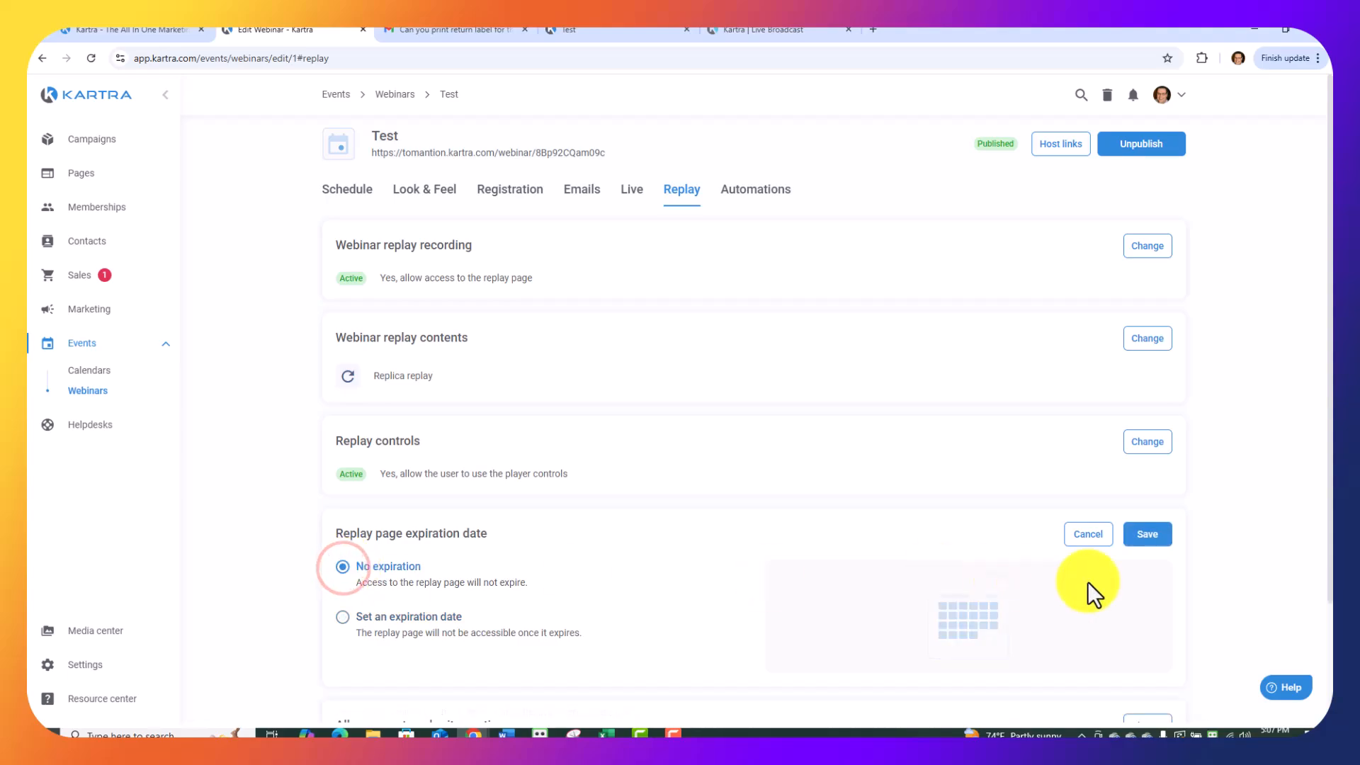
click(1159, 533)
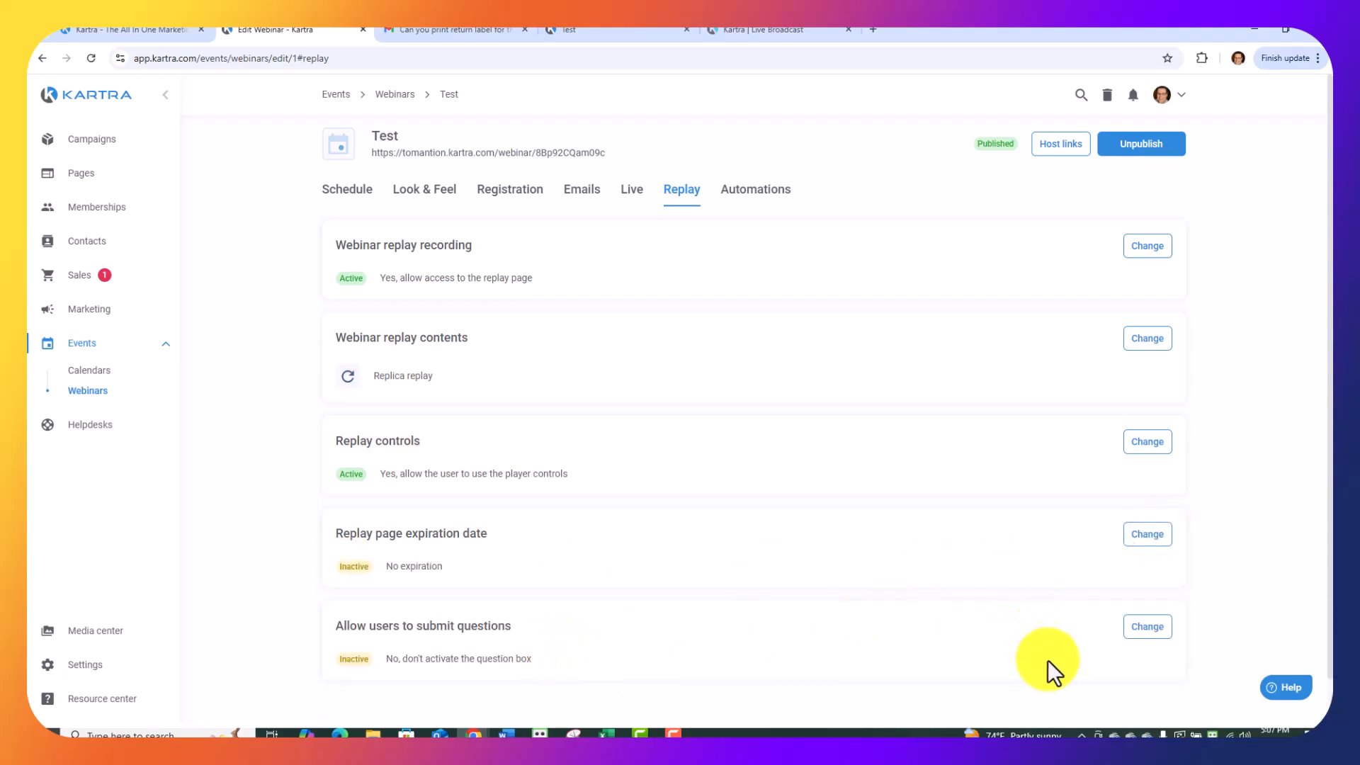
Activate the question box for replay visitors, keeping the existing forwarding email address, and save.
click(1146, 630)
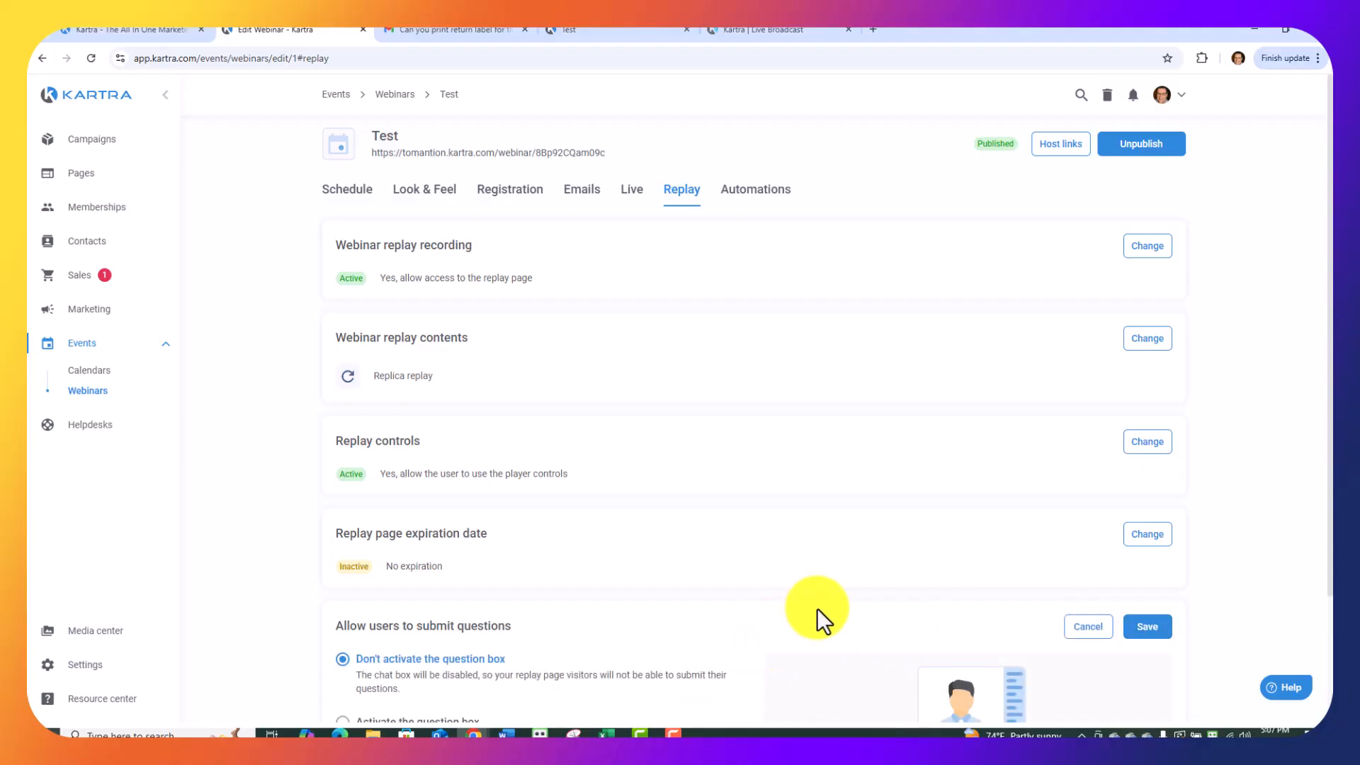
scroll(790, 629, down, 2)
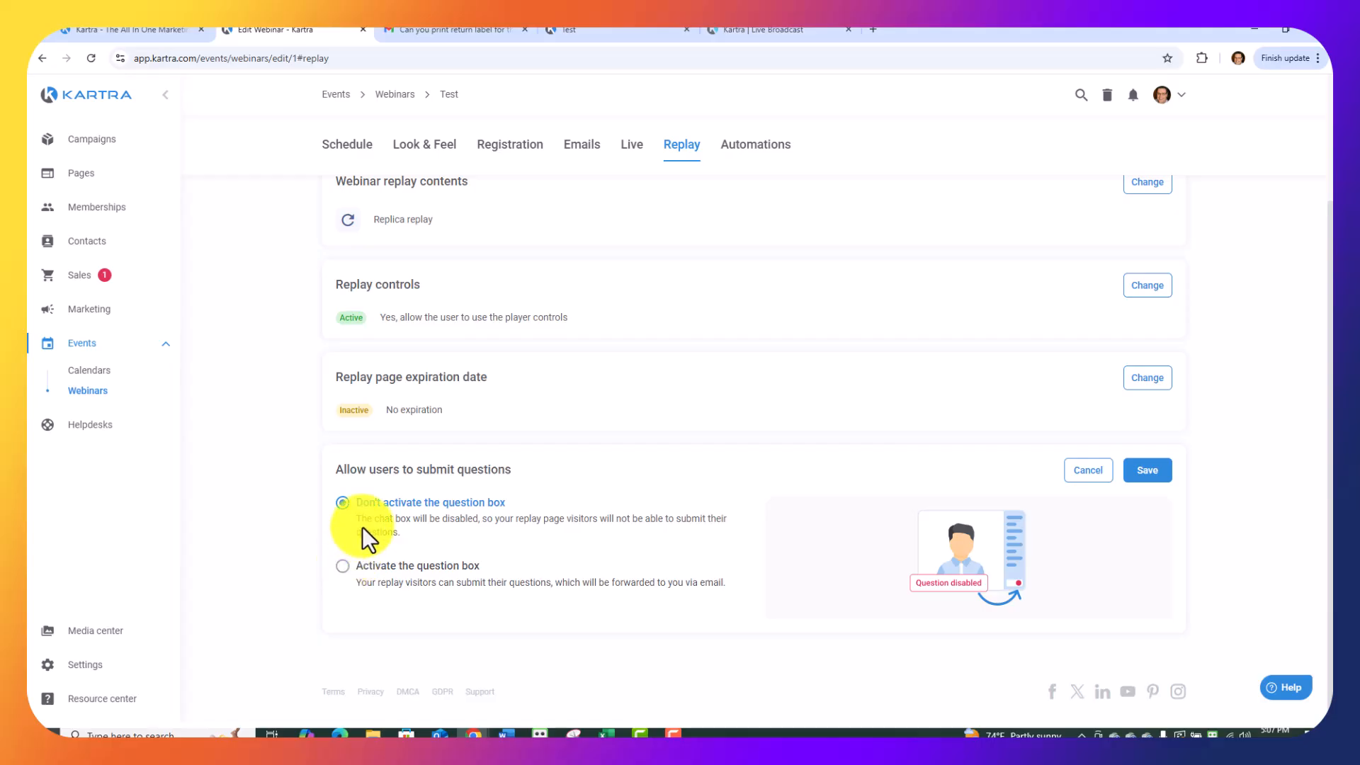
click(343, 565)
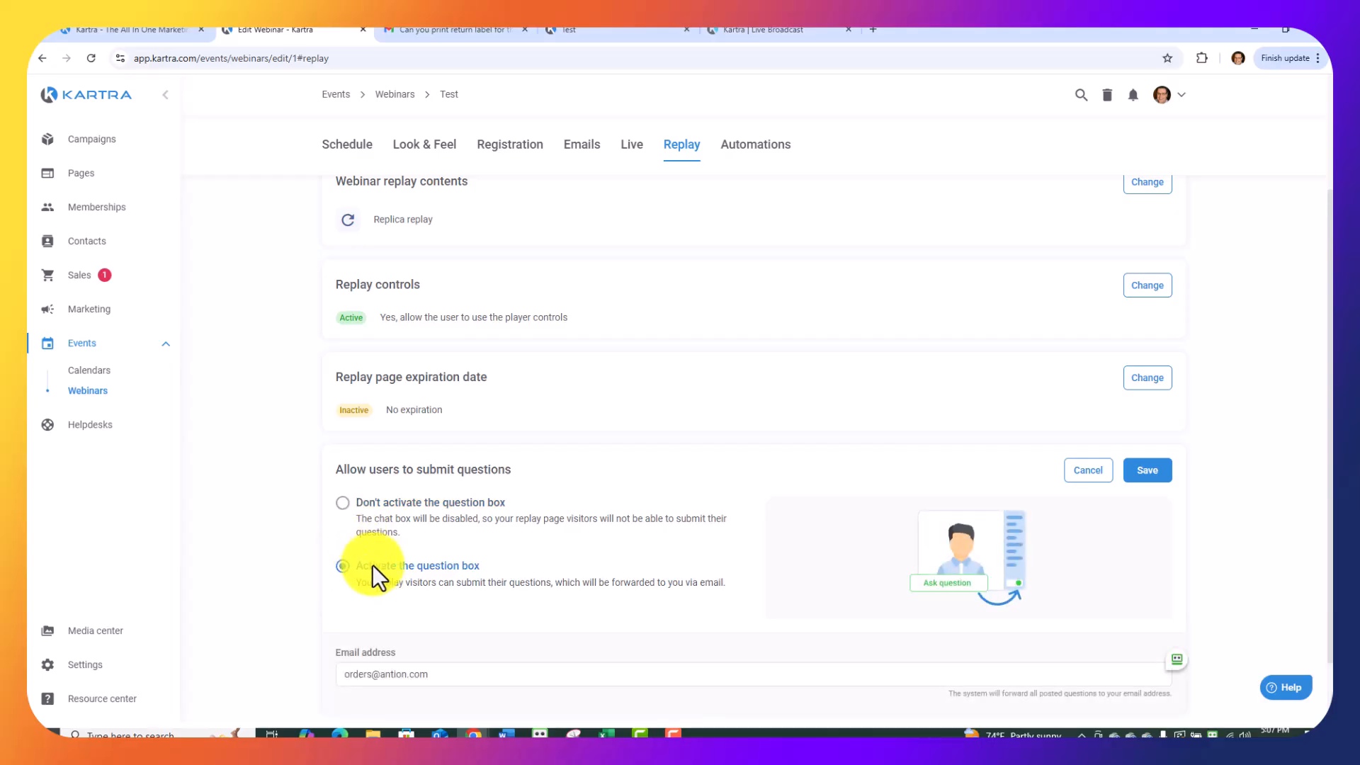
scroll(293, 636, up, 2)
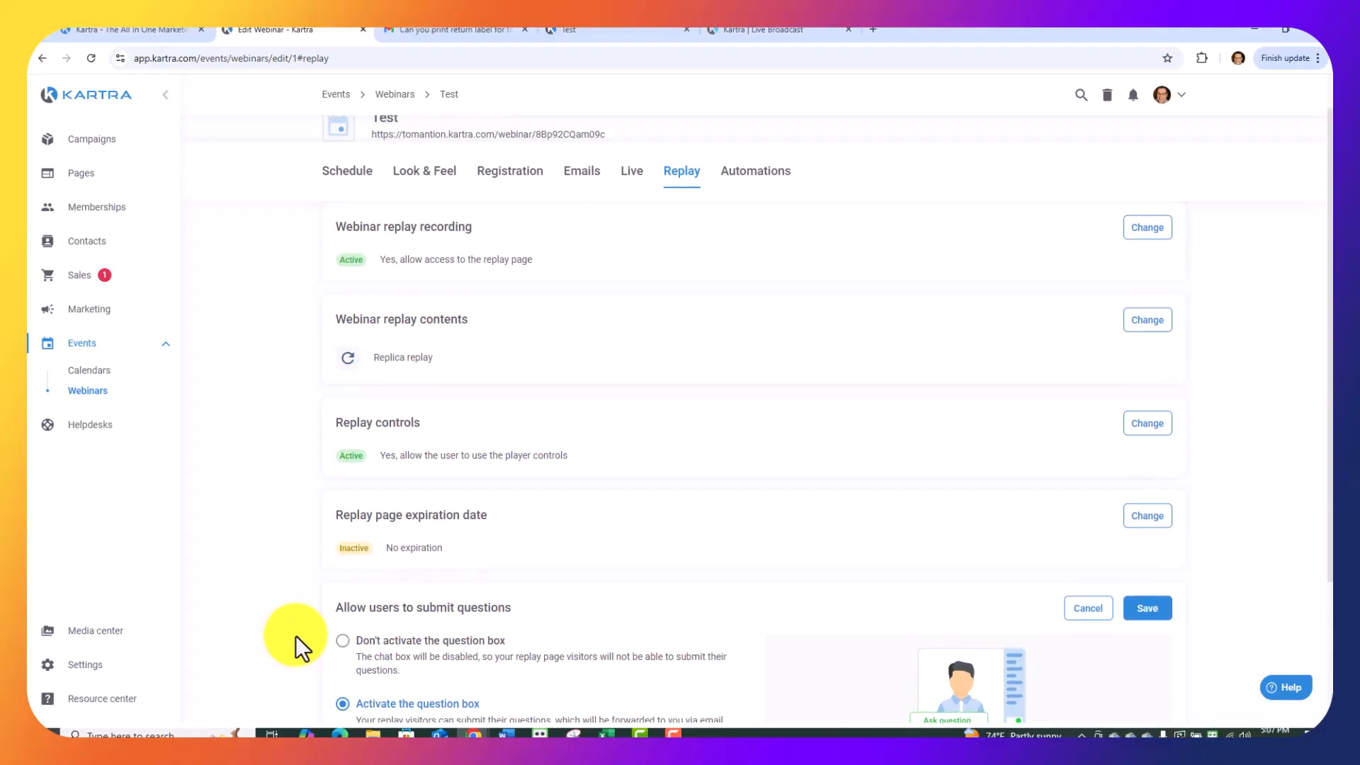
scroll(295, 635, down, 3)
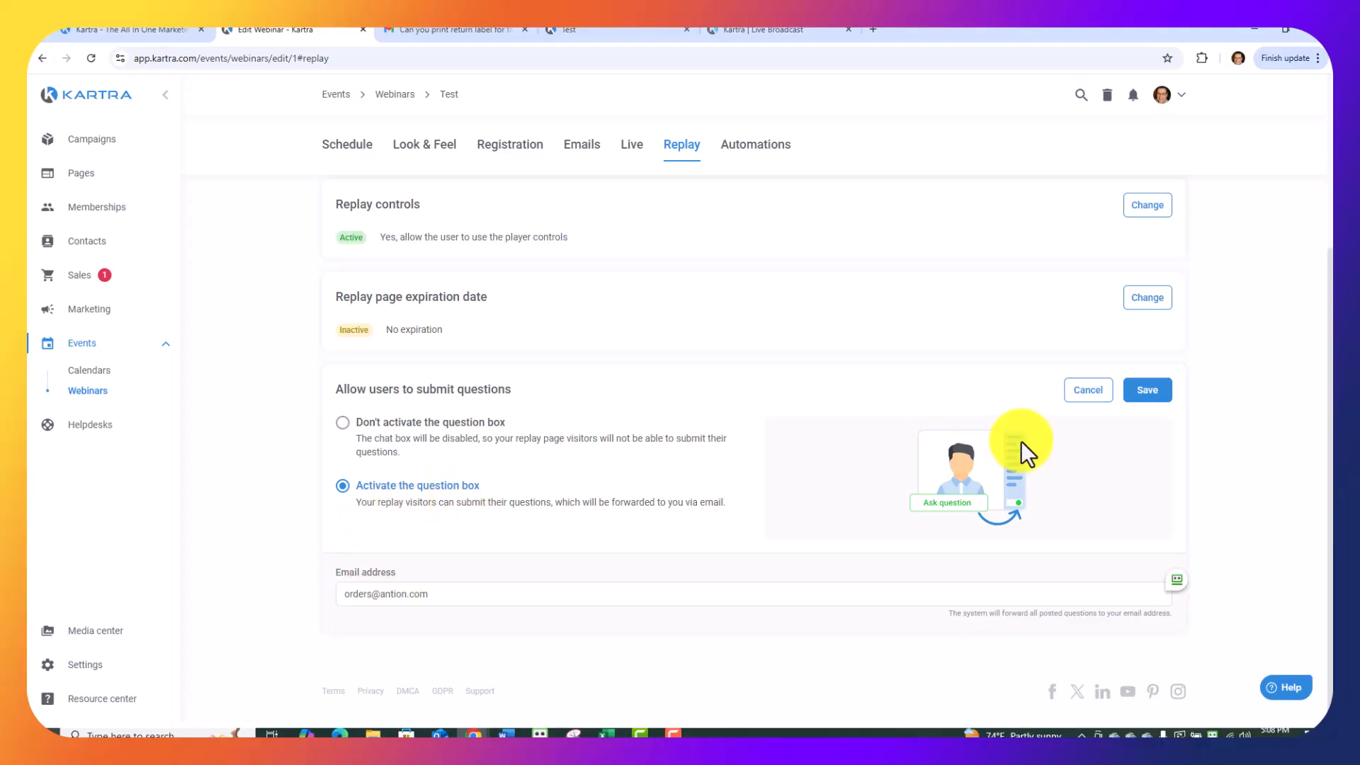
click(1144, 392)
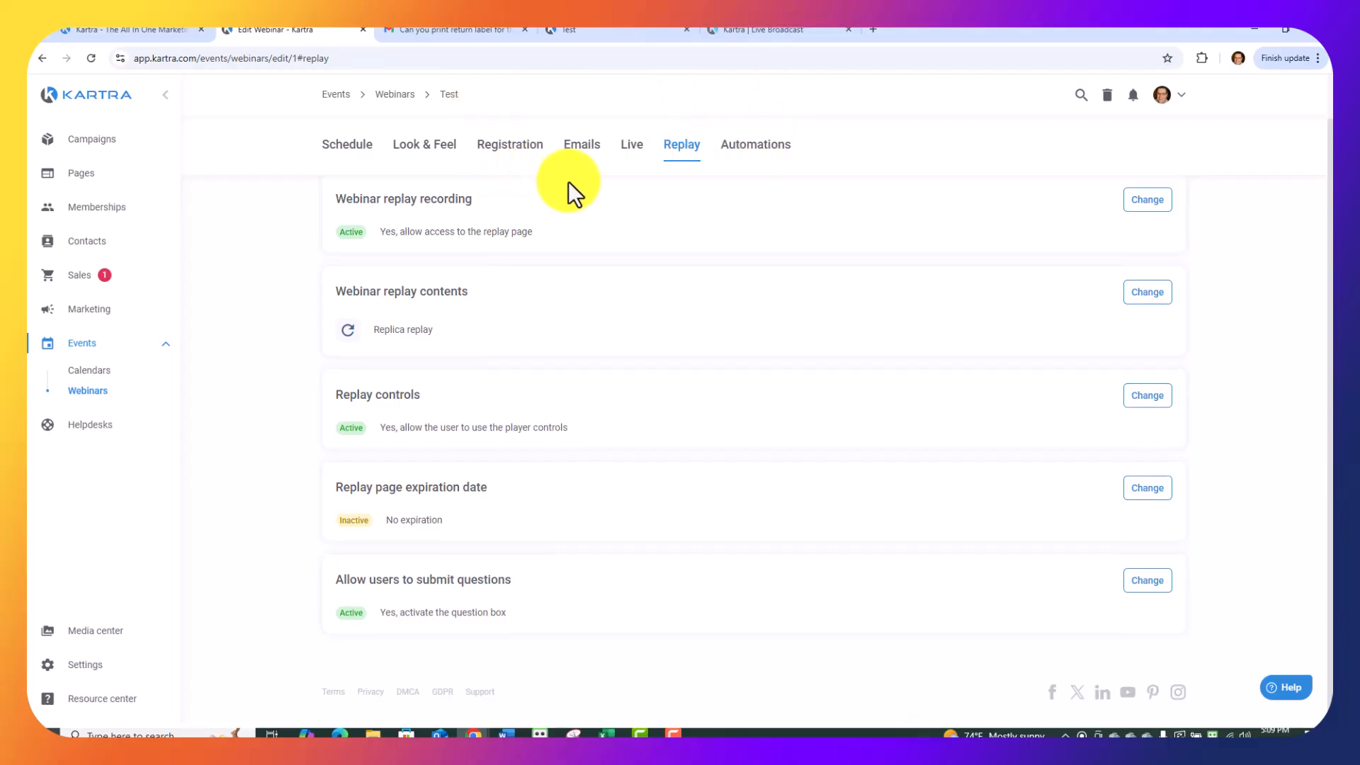
scroll(568, 181, up, 1)
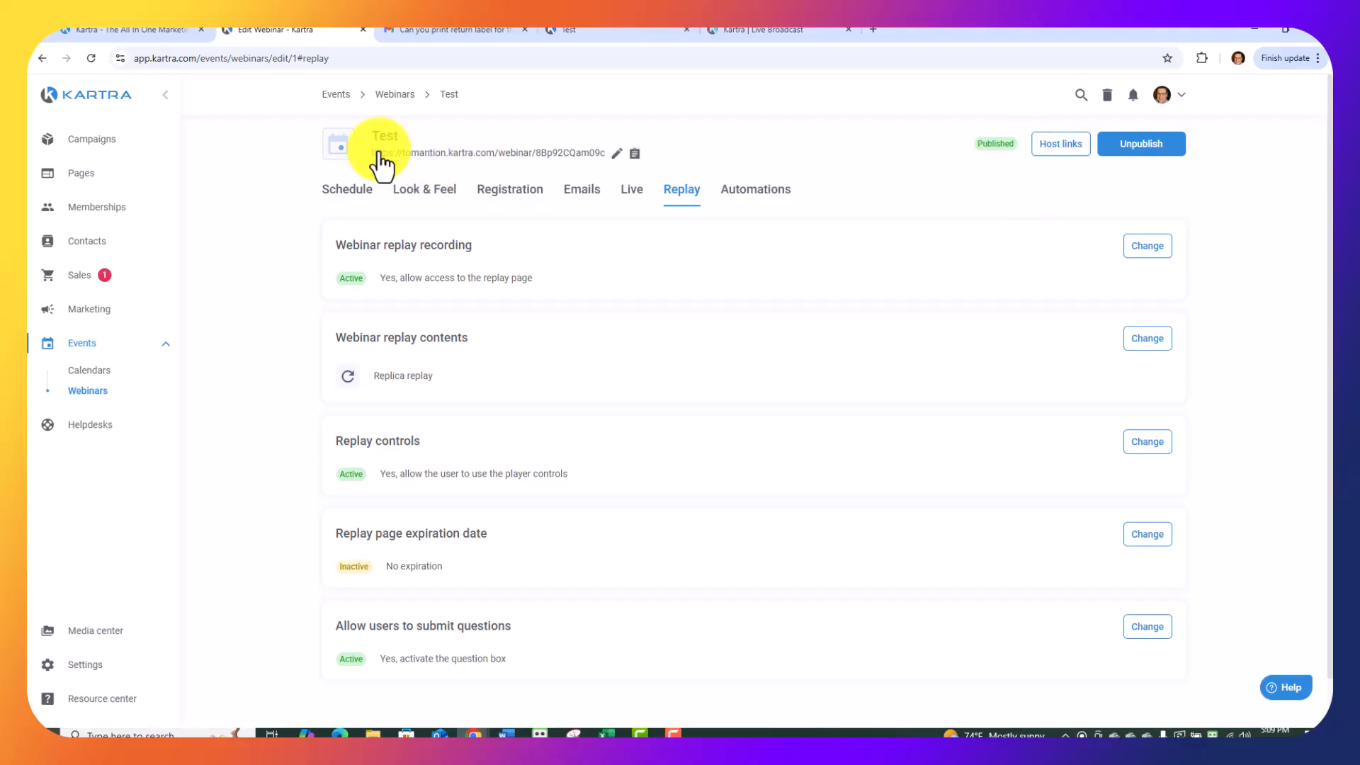
scroll(1058, 163, down, 1)
scroll(1052, 163, up, 1)
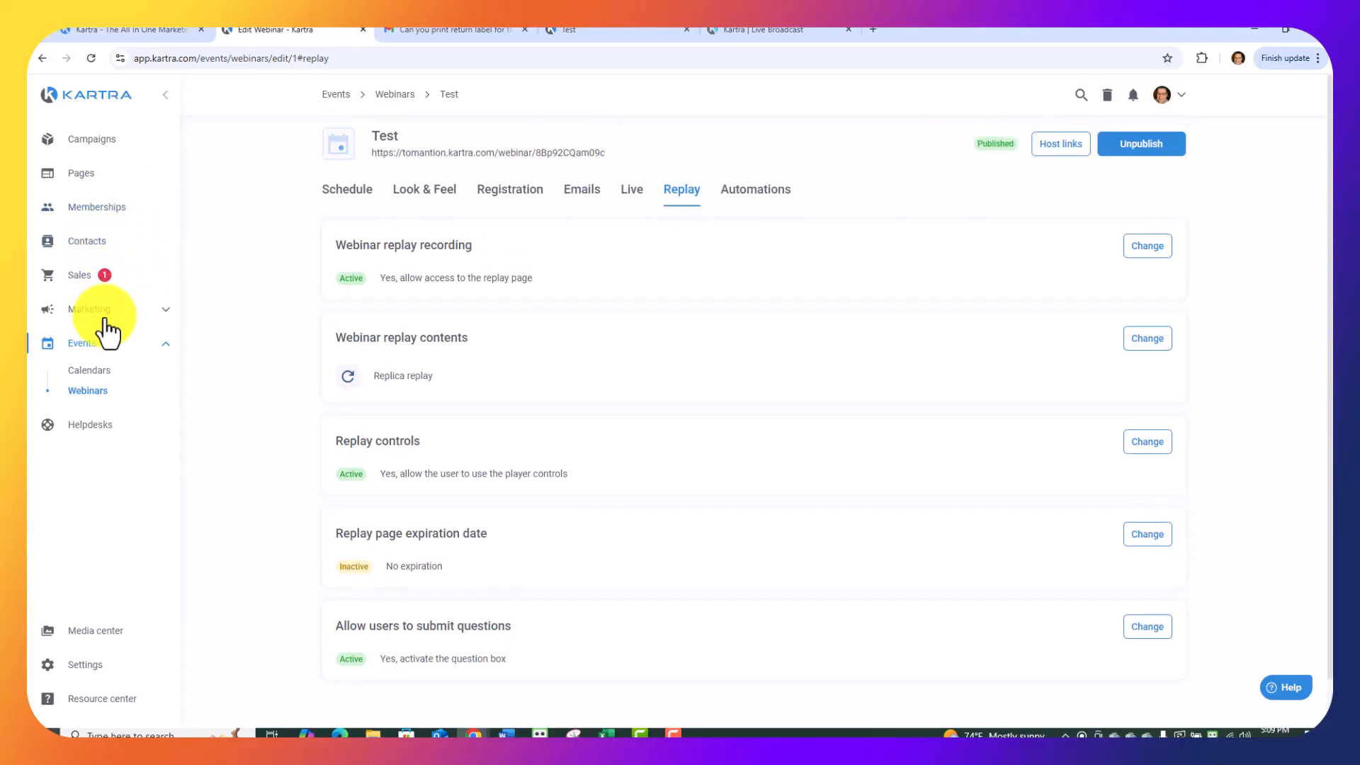
Return to the webinars list and review the additional actions available for the Test webinar.
click(91, 388)
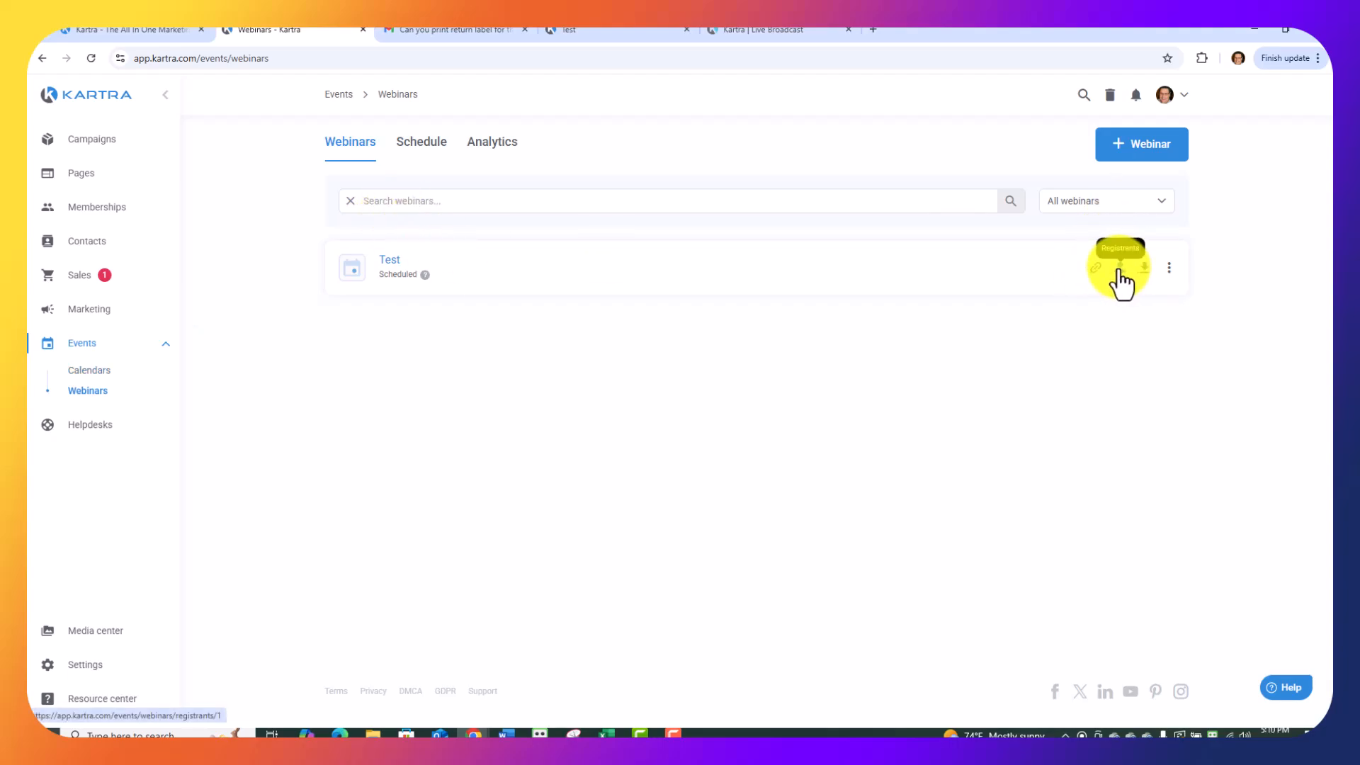
click(1169, 275)
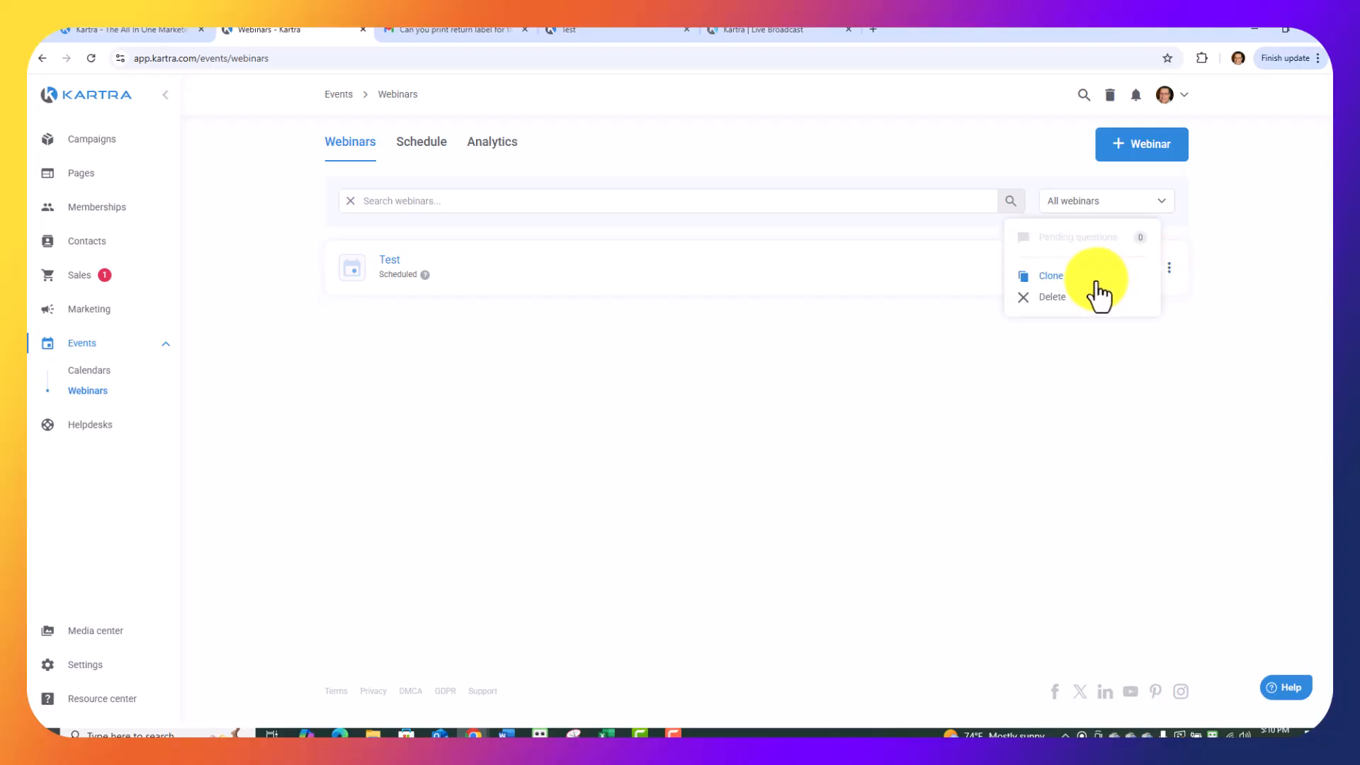
click(1093, 340)
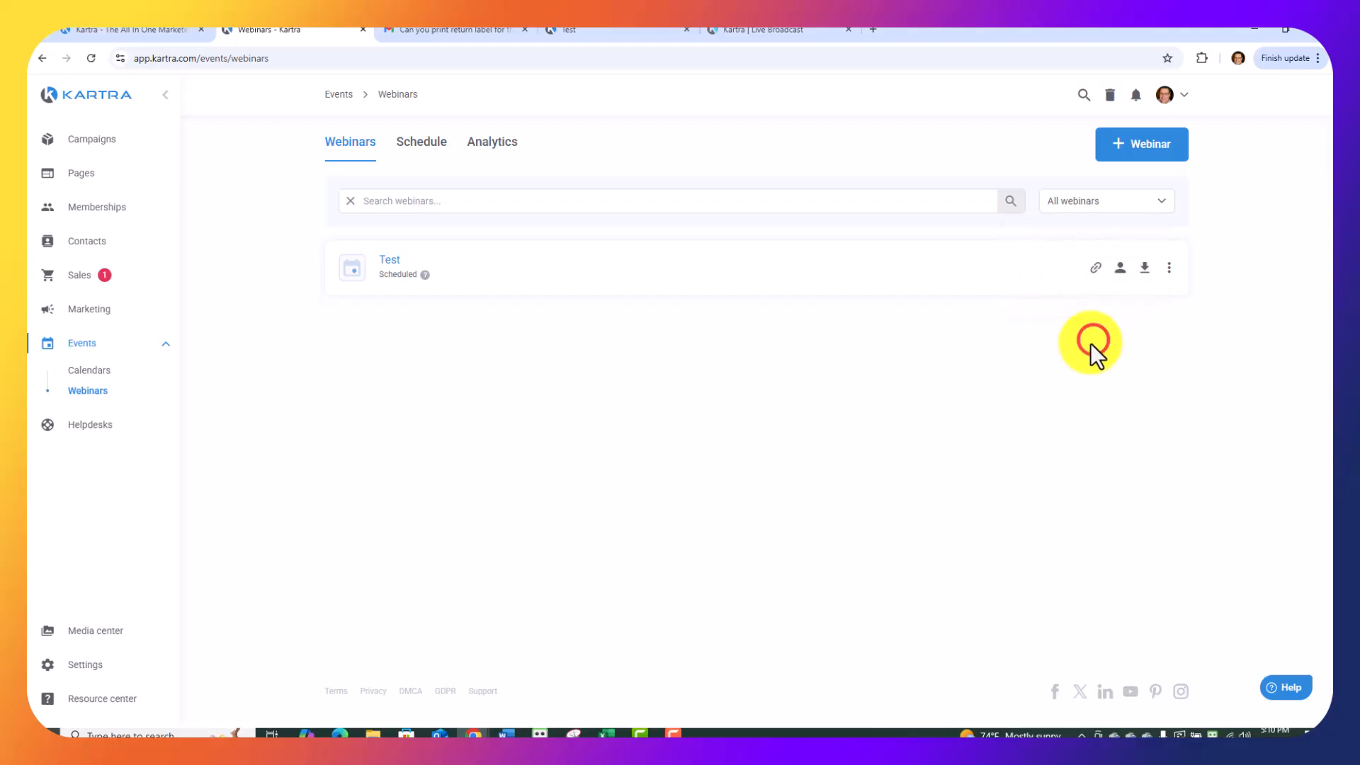
Open the Test webinar's room links, view its registration page, and return to the Room Links window.
click(1095, 269)
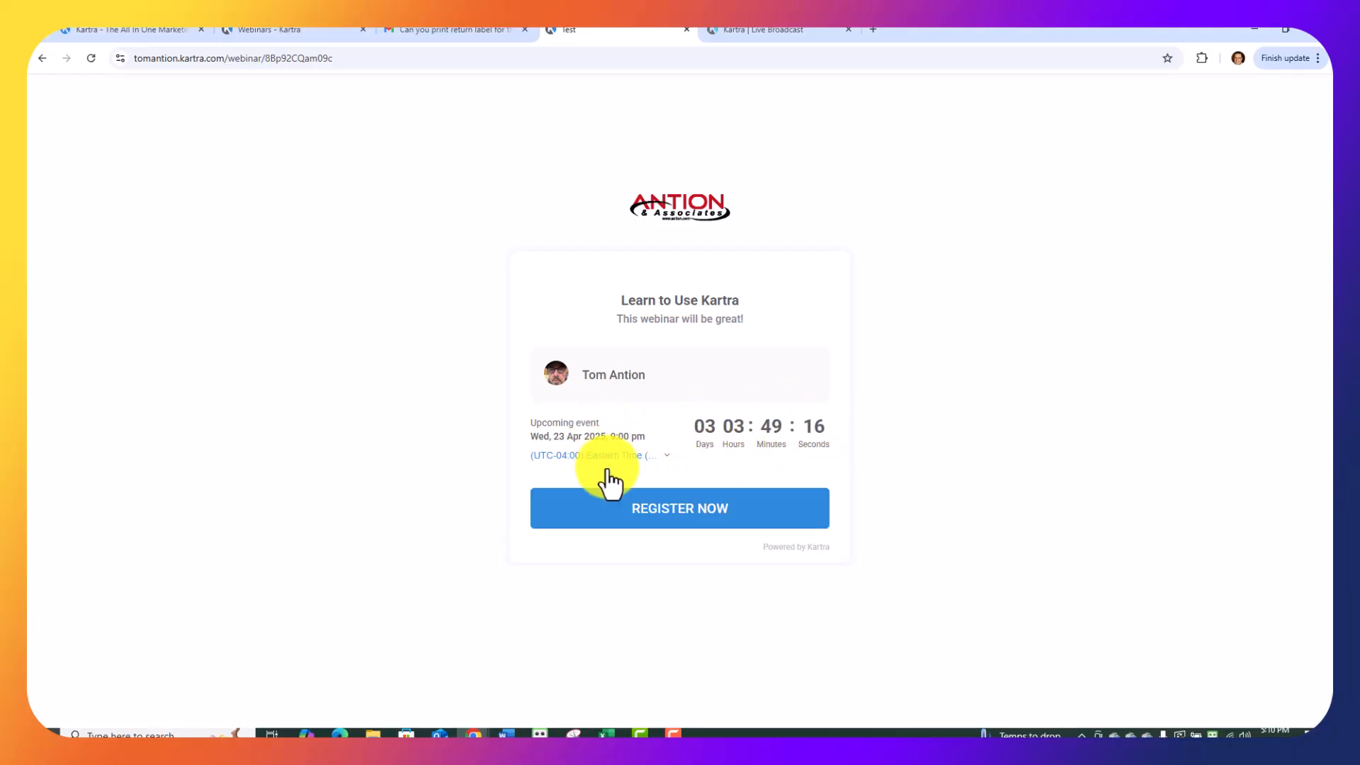
click(664, 512)
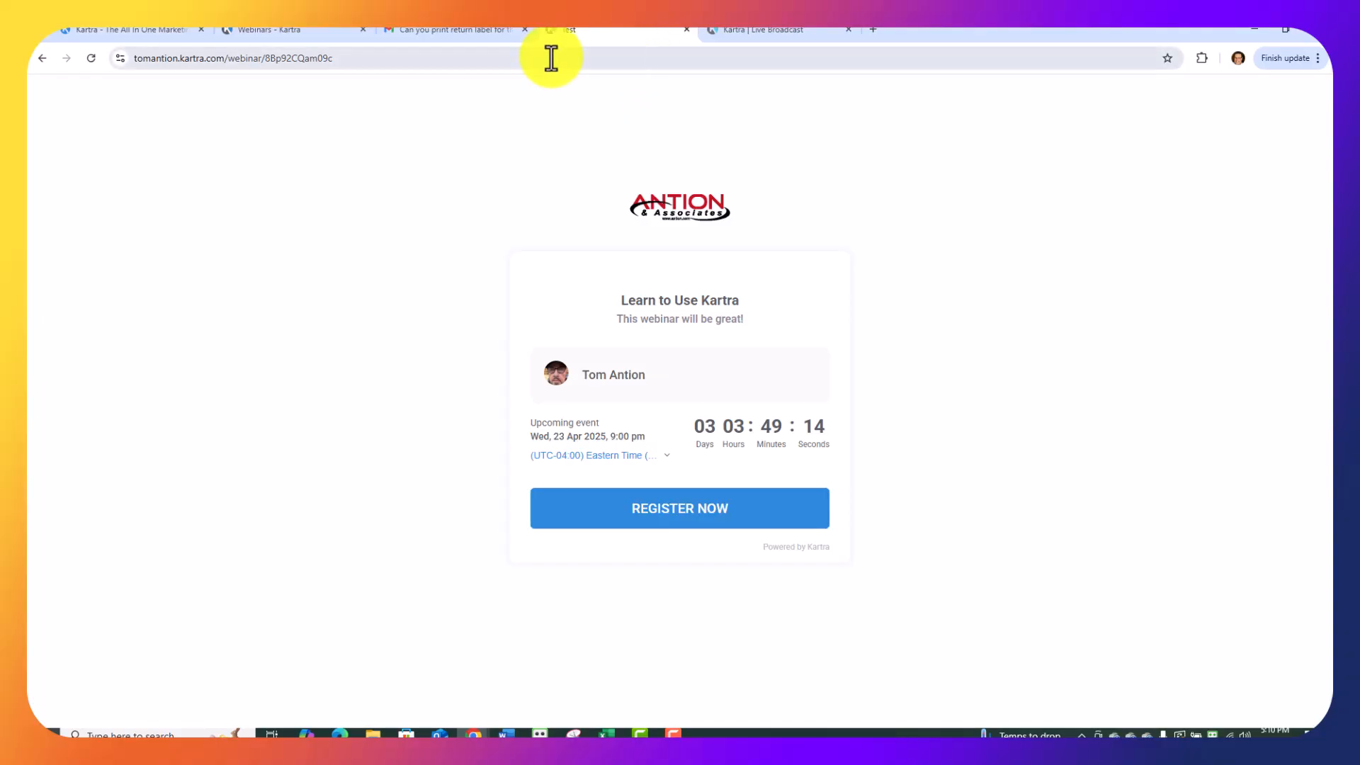
click(322, 31)
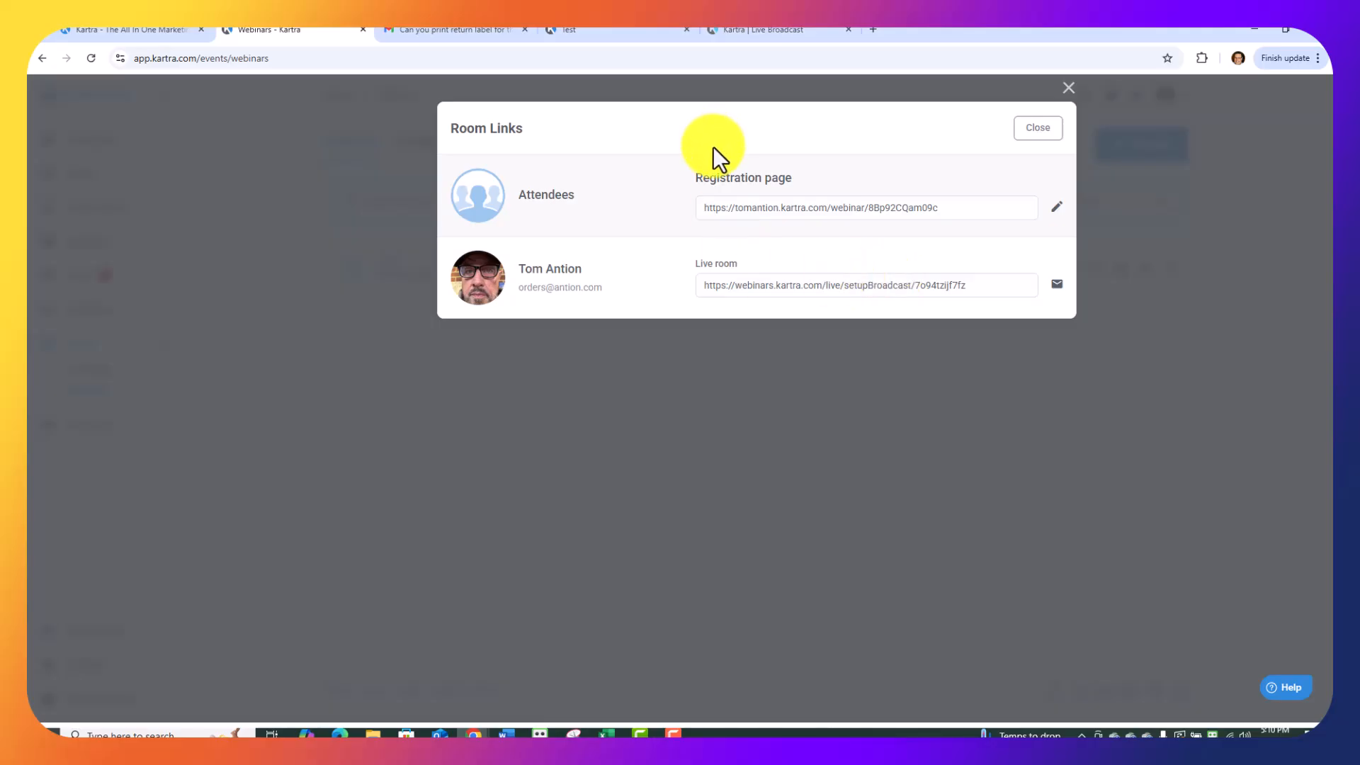
In the host's live broadcast setup, complete the video and audio test with camera and microphone access allowed this time, and enter the room.
click(749, 29)
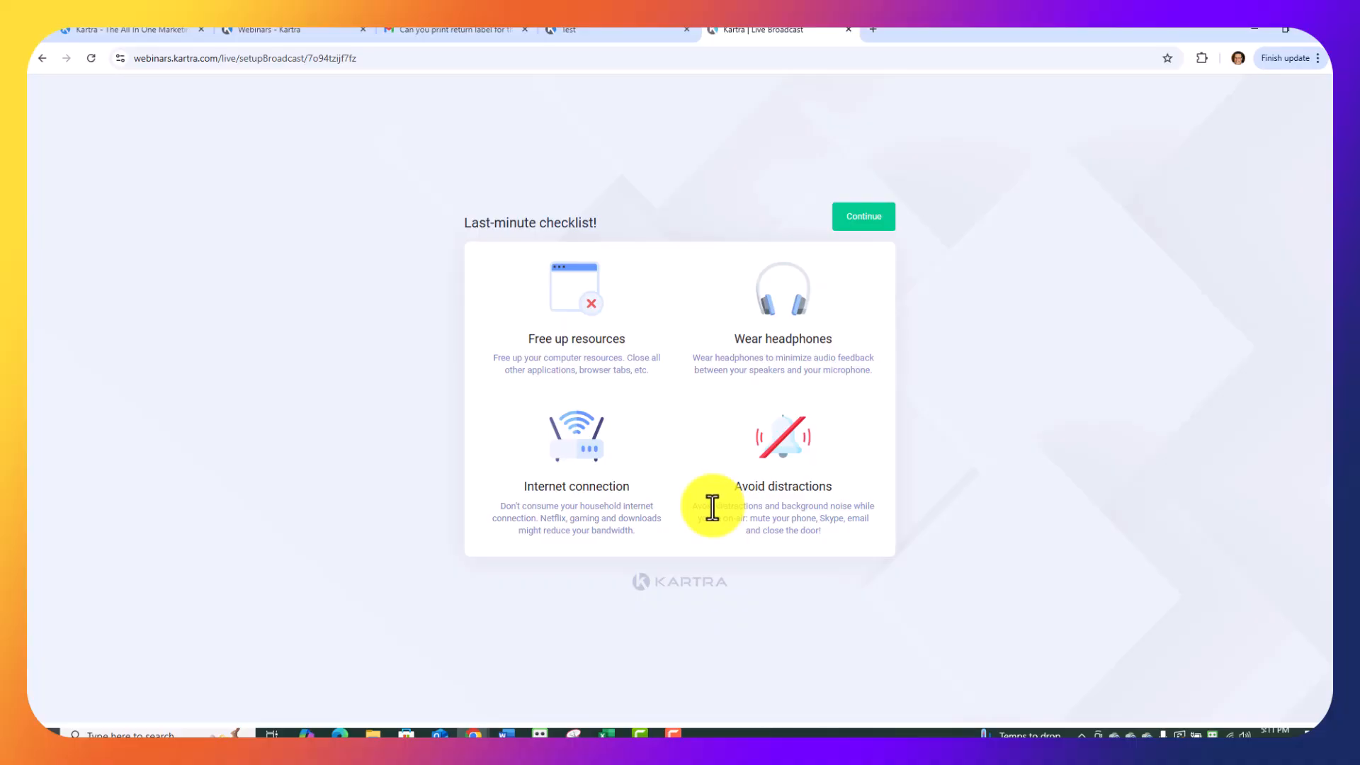
click(859, 216)
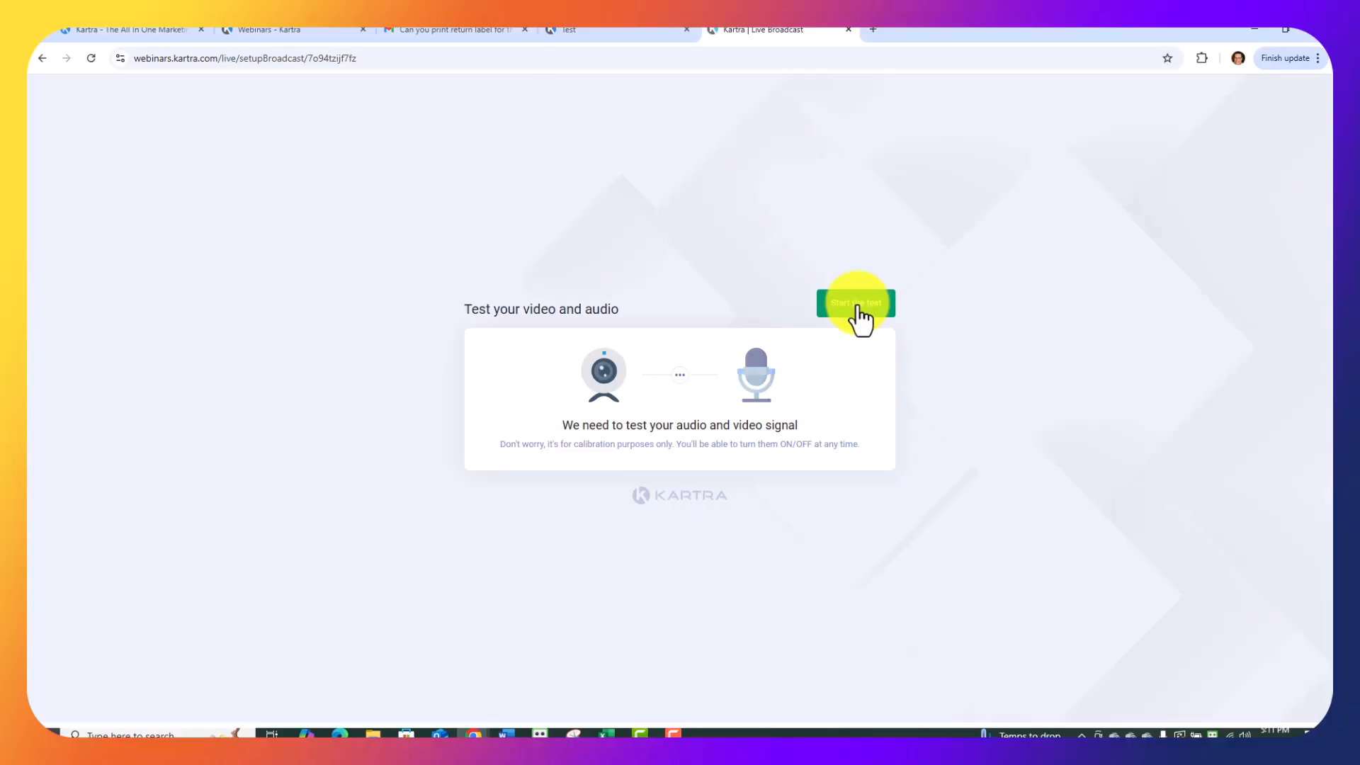
click(858, 308)
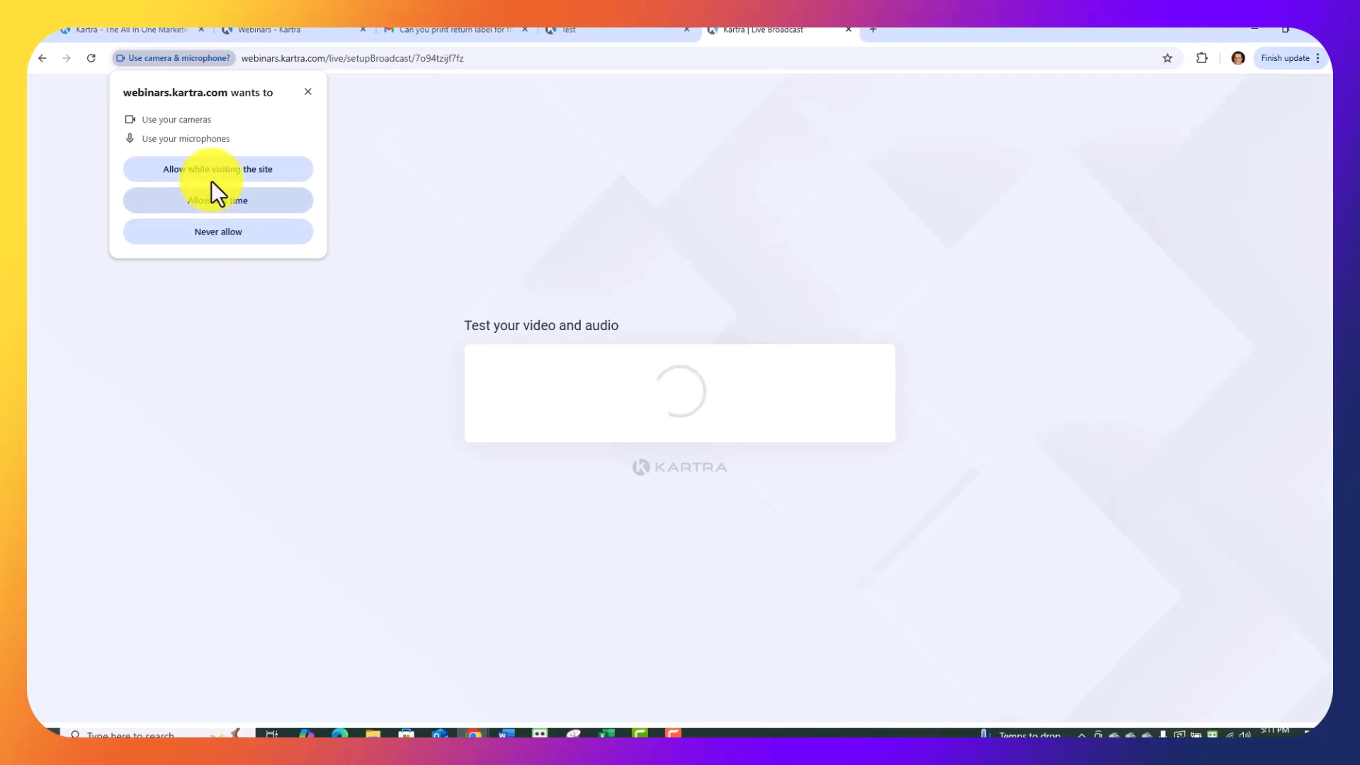
click(208, 197)
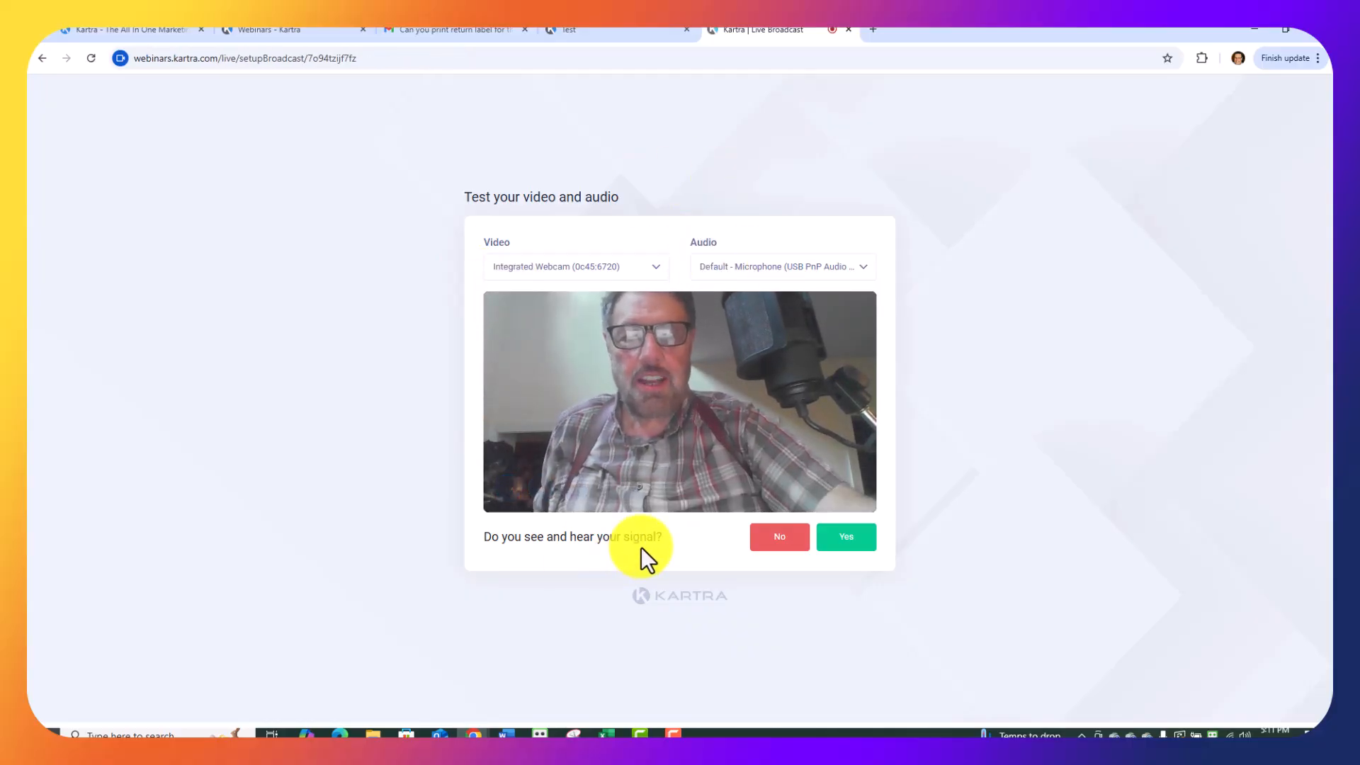
click(833, 540)
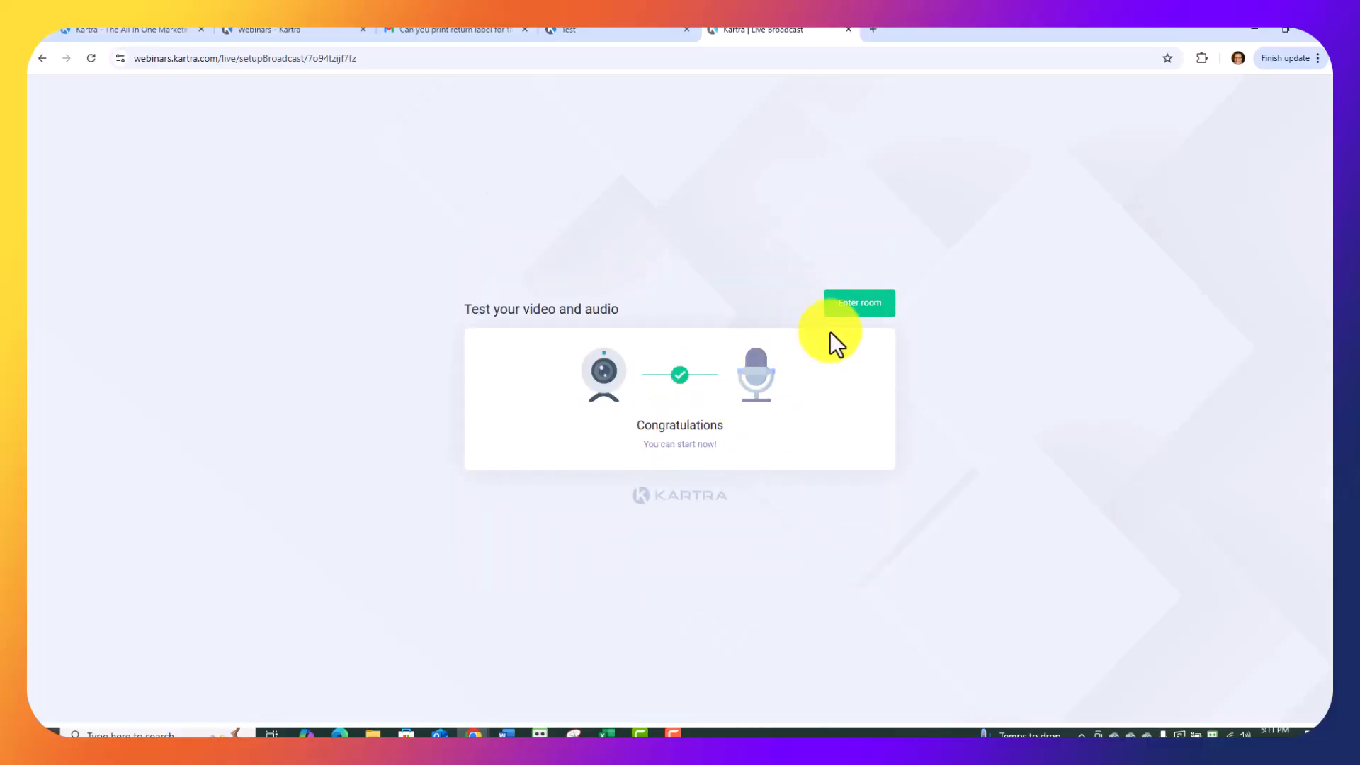
click(861, 301)
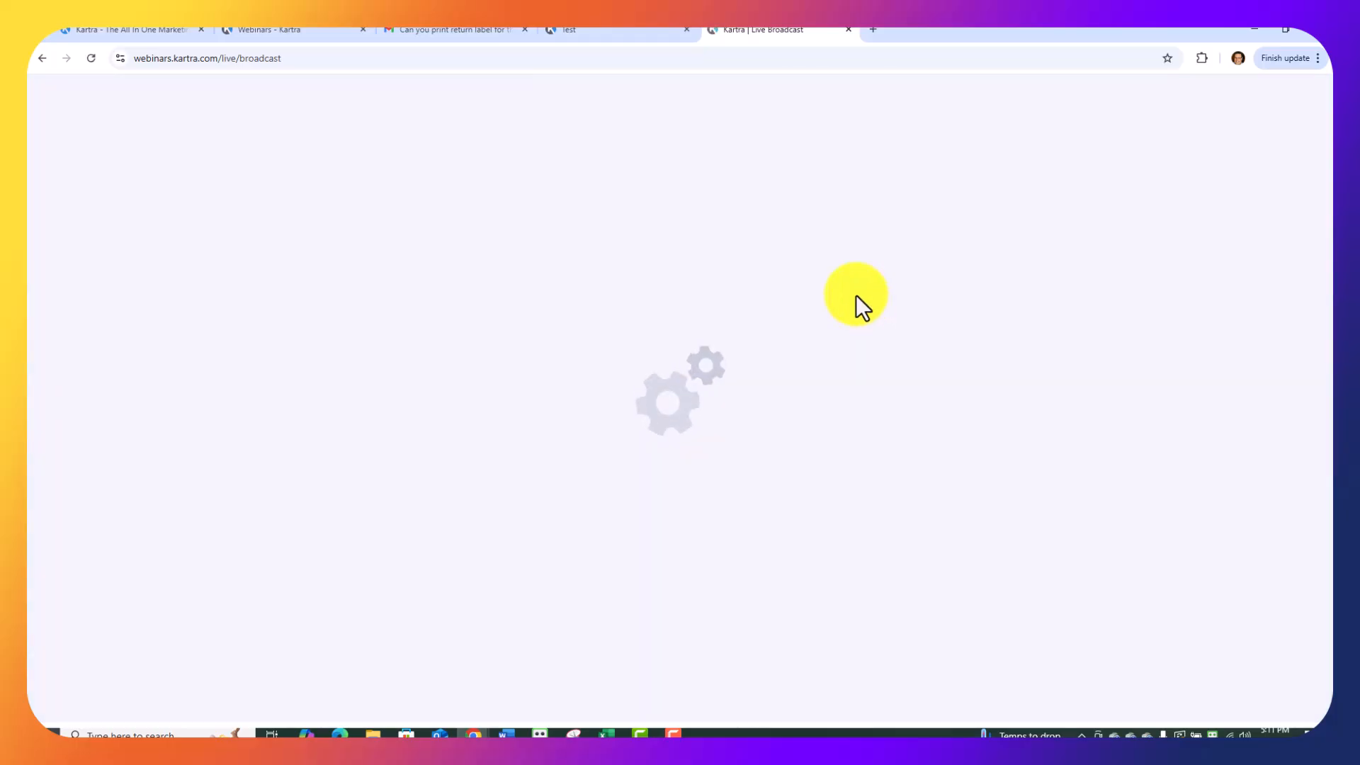